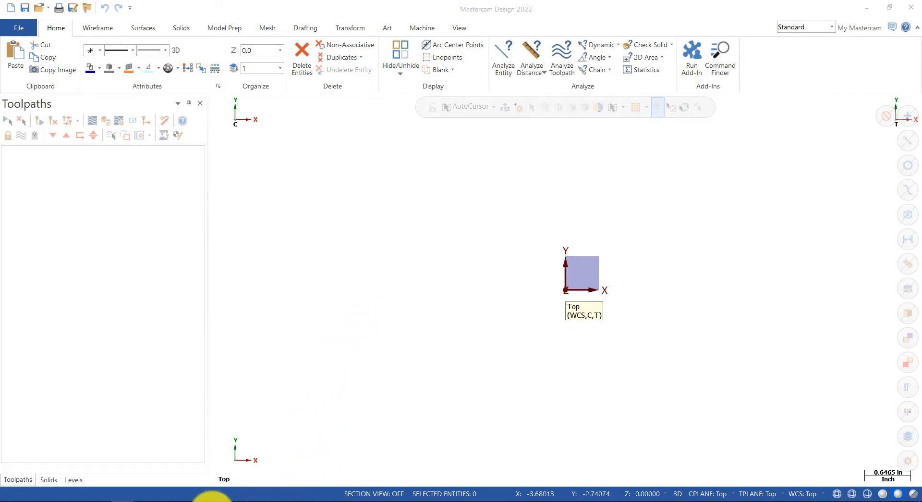
Step: Open the stock flip.emcam part file and create a default lathe machine group for it
click(211, 499)
drag(295, 78, 439, 305)
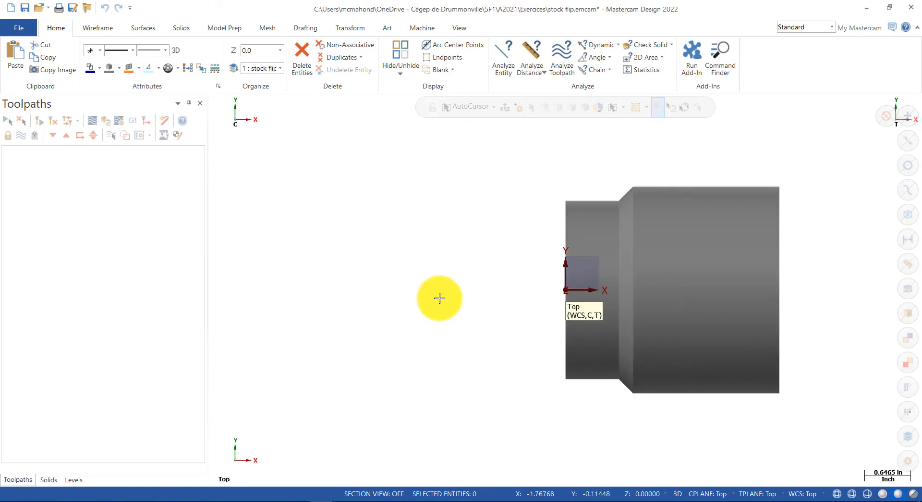
middle_drag(514, 293, 572, 187)
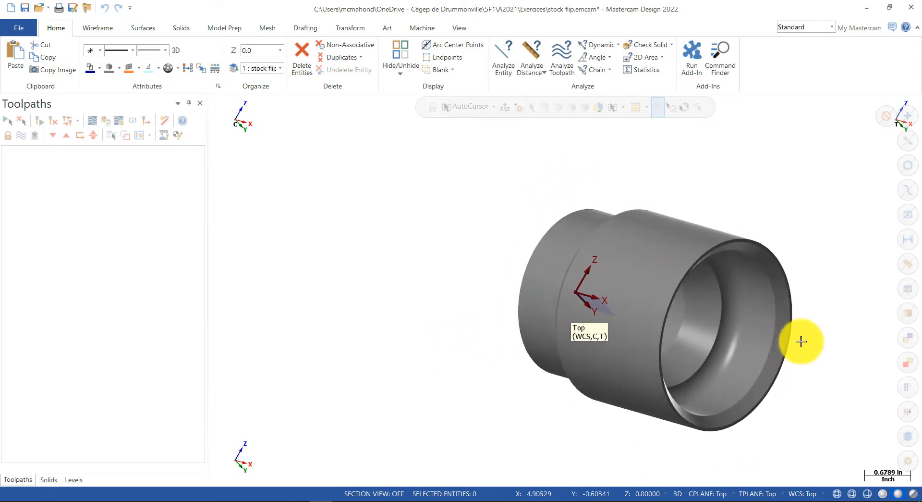
scroll(799, 339, up, 1)
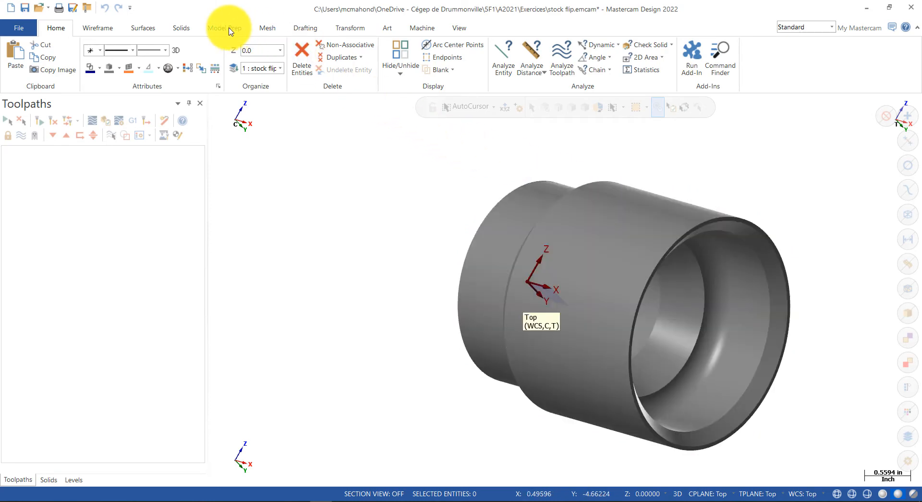
click(418, 30)
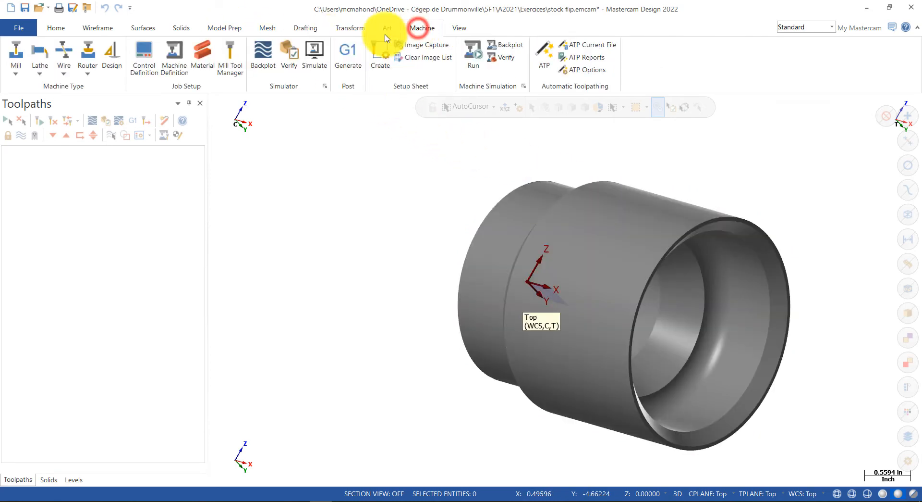
click(49, 88)
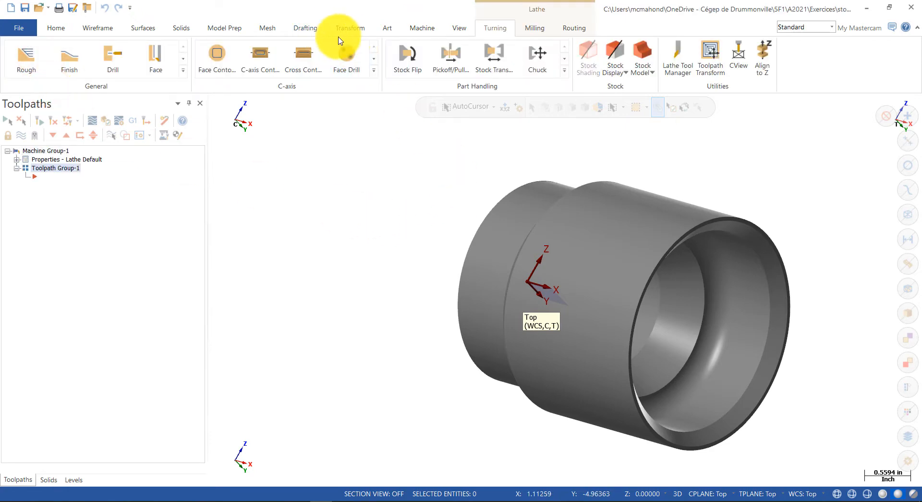
Step: Start Align to Z on the stock flip body, placing the origin at the centre of its large open end with Z pointing outward
click(225, 27)
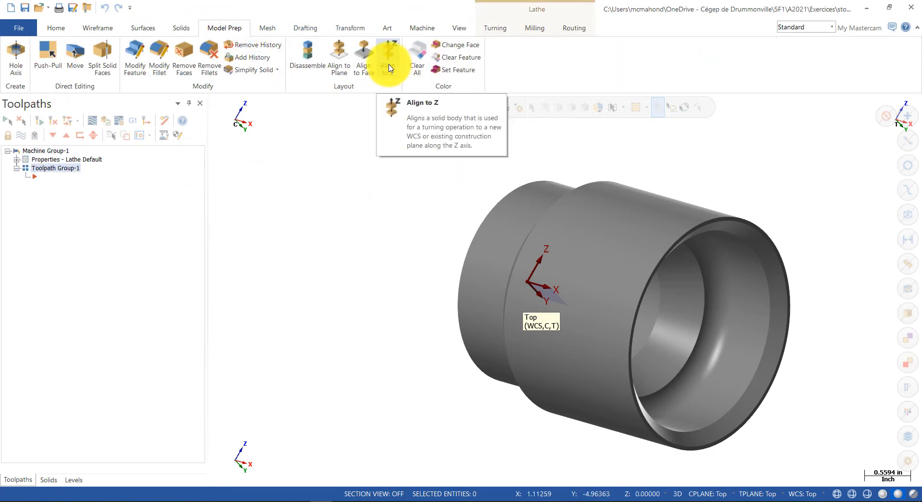
click(391, 65)
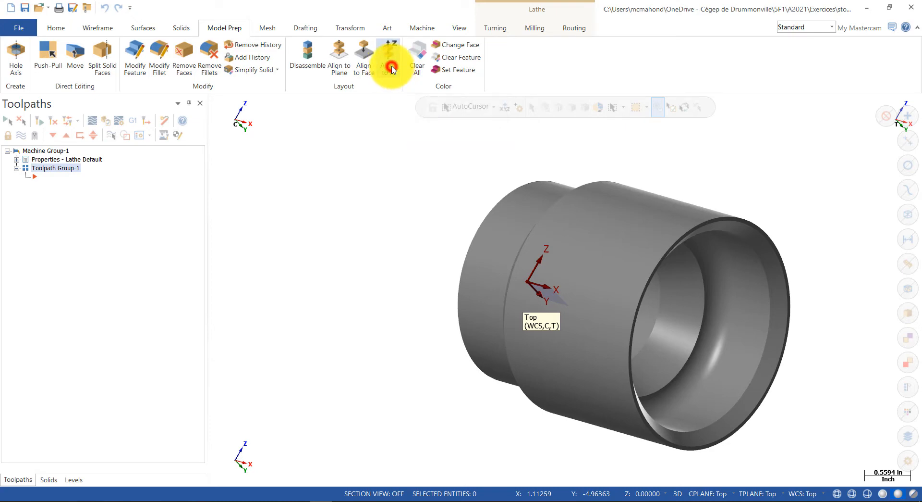
click(760, 228)
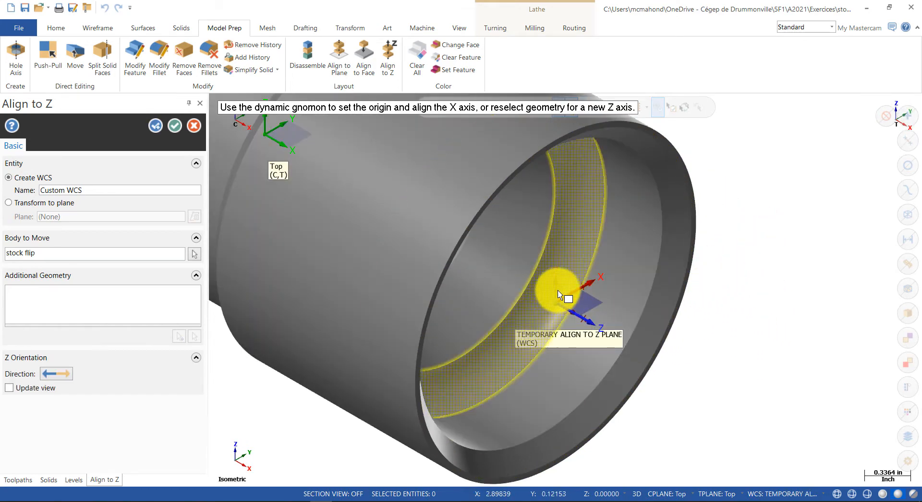
right_click(709, 323)
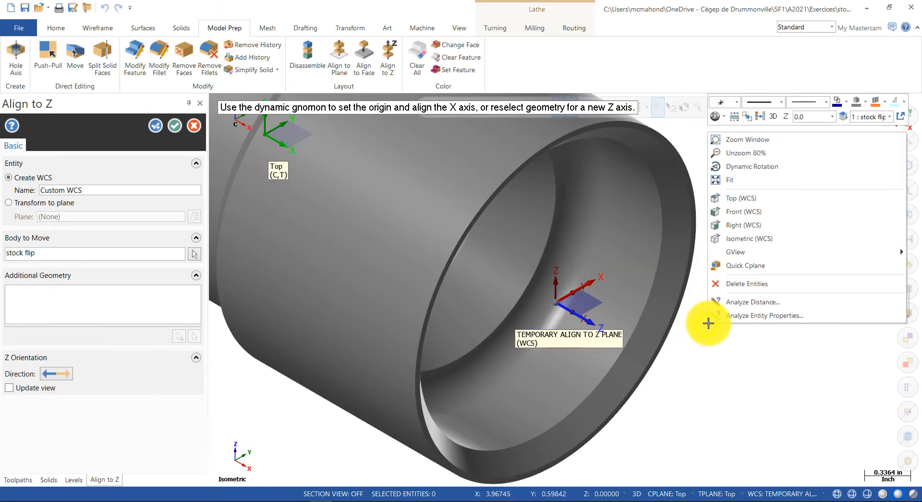
click(749, 197)
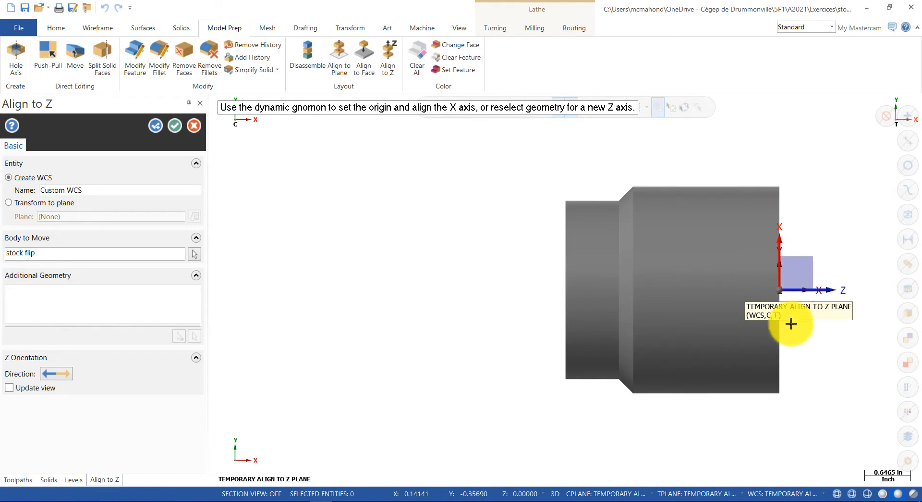
middle_drag(464, 297, 315, 290)
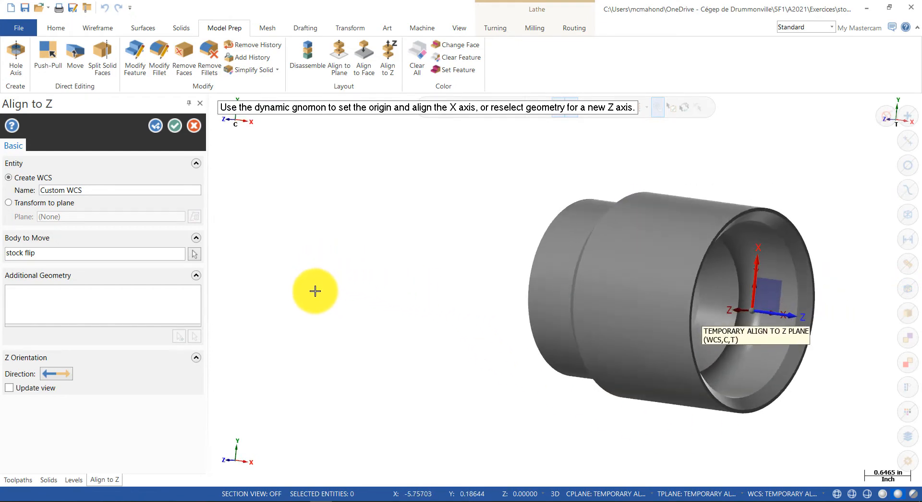
Step: Set the alignment to transform the body to the existing Top plane and apply it
click(9, 202)
click(196, 217)
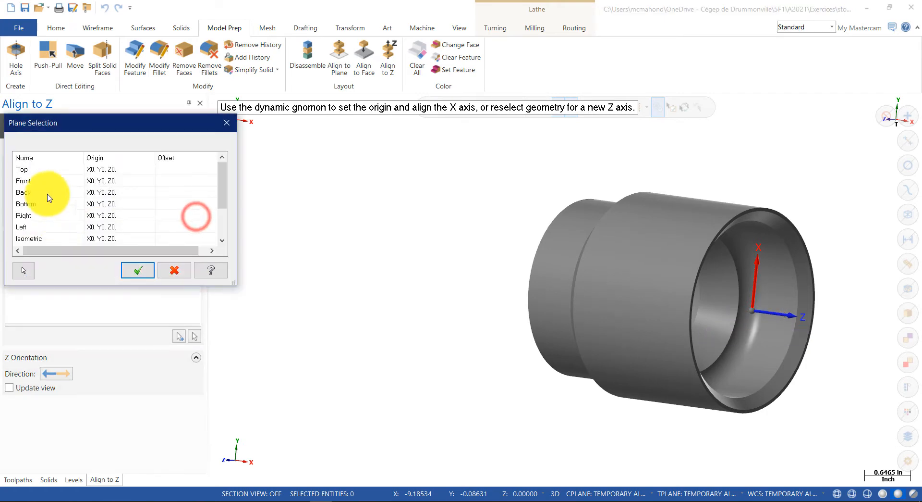
click(36, 168)
click(146, 271)
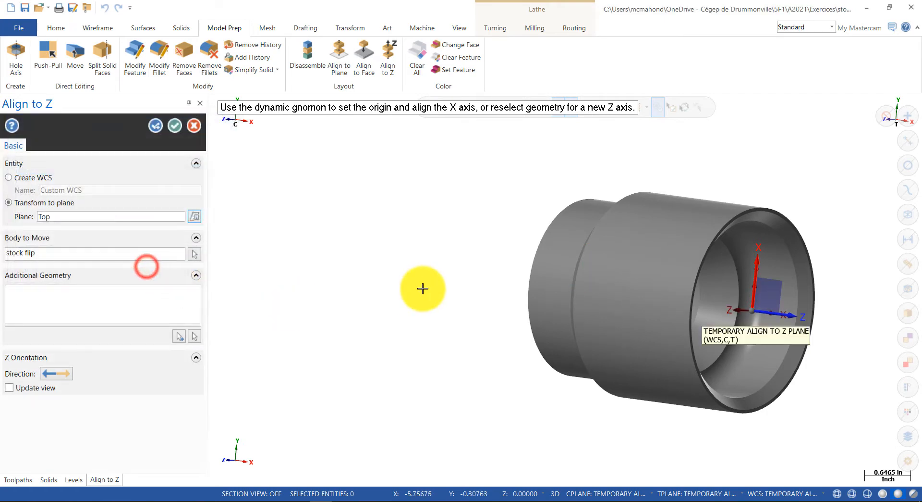
click(177, 127)
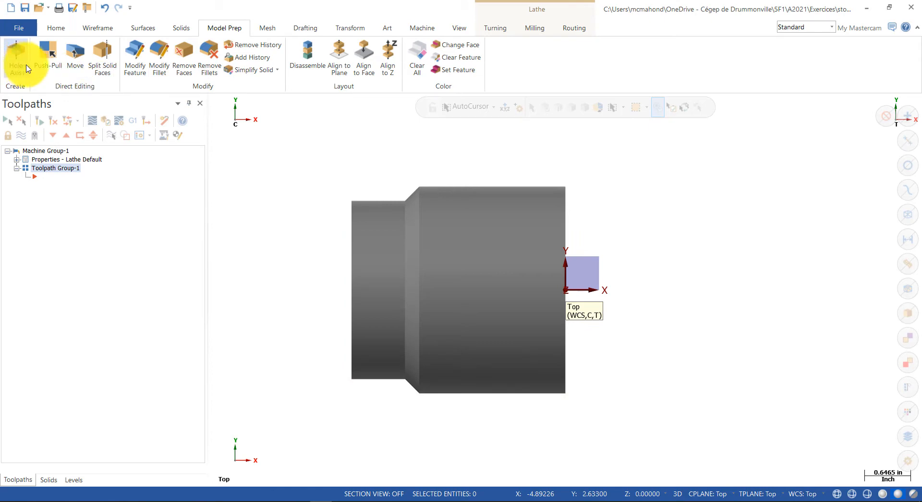
Step: Change the part's display from shaded to wireframe with dimmed hidden lines
click(495, 34)
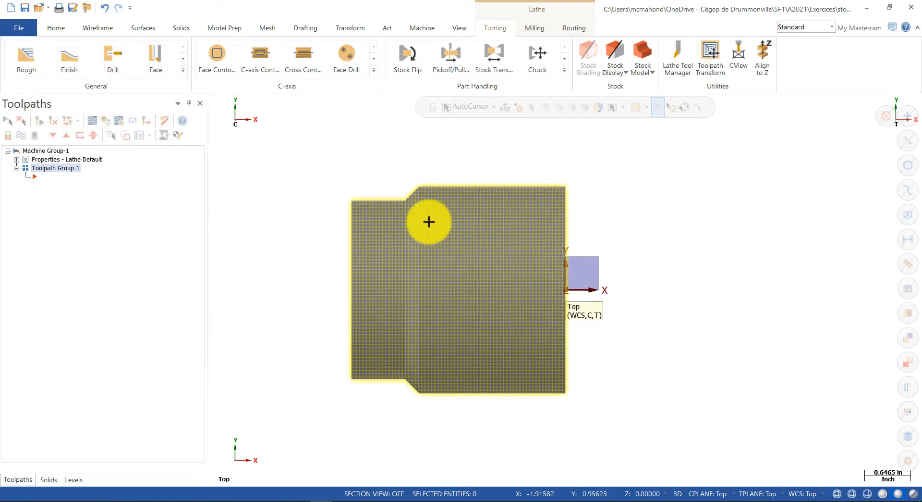
click(837, 494)
click(853, 493)
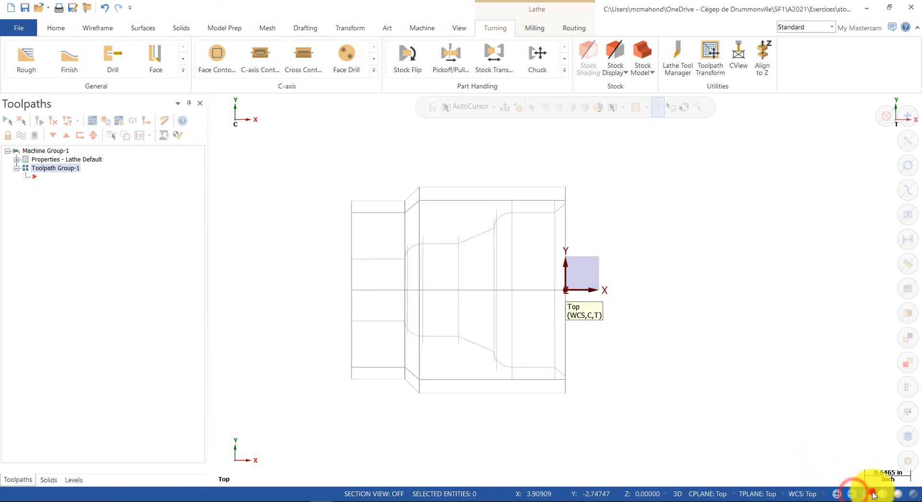
click(853, 494)
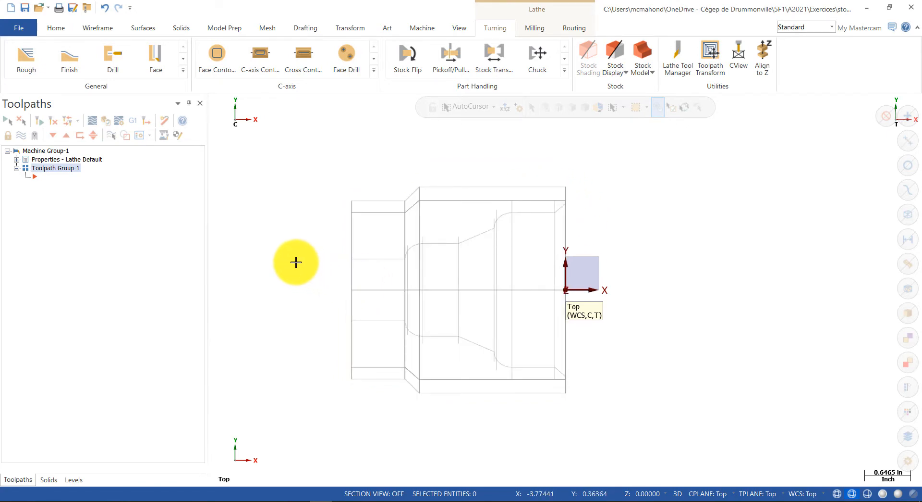
Step: Create a Turn Profile of the solid body using the Spin method, upper profile and 0.001 tolerance
click(103, 31)
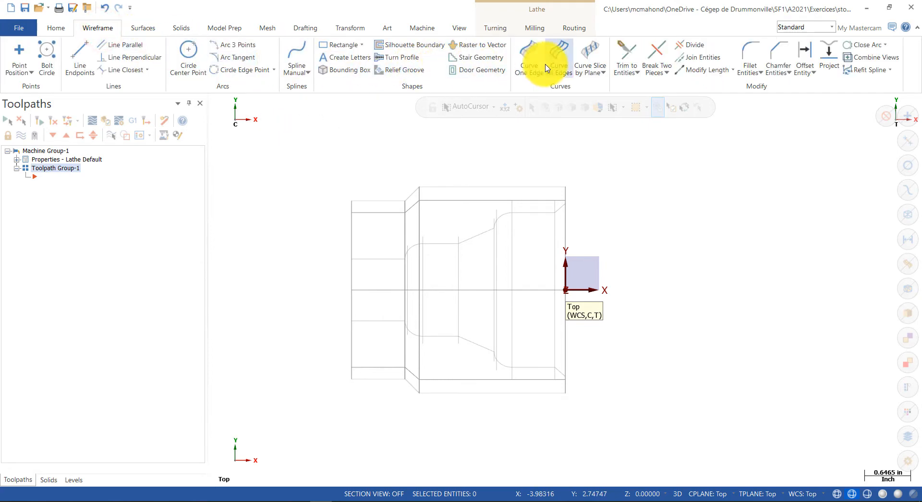
click(397, 59)
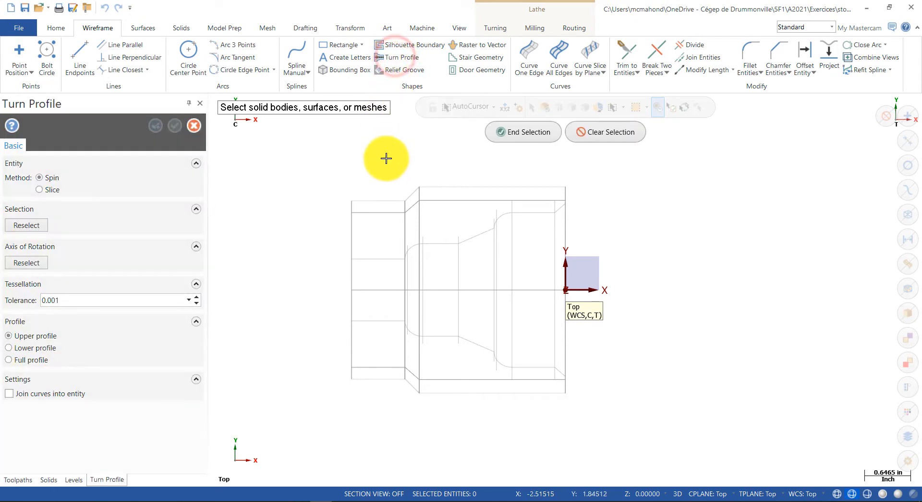
click(508, 227)
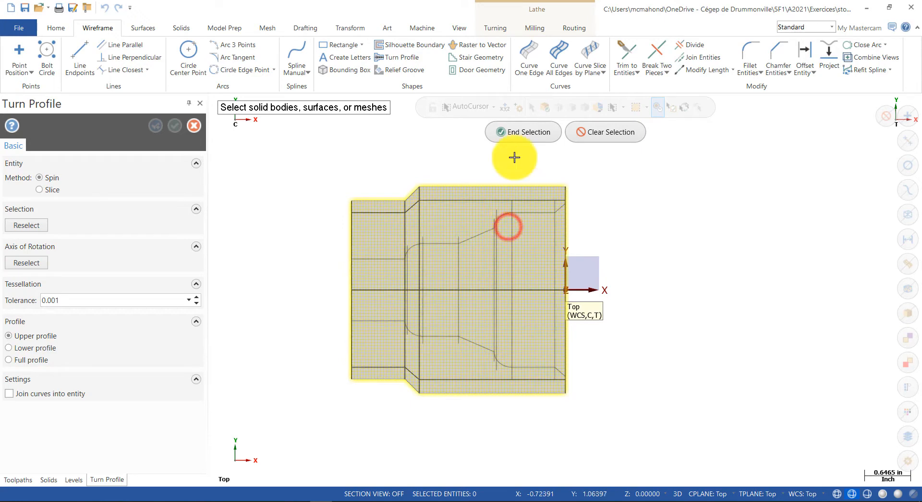
click(514, 133)
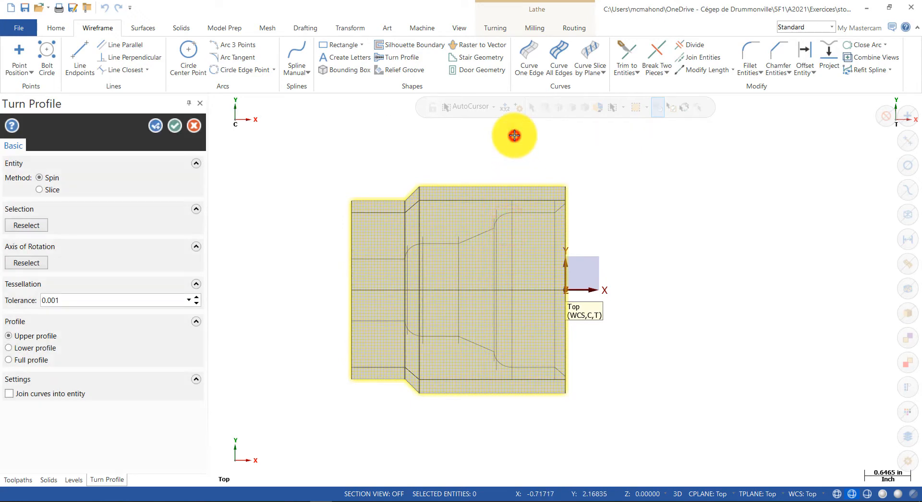
click(174, 127)
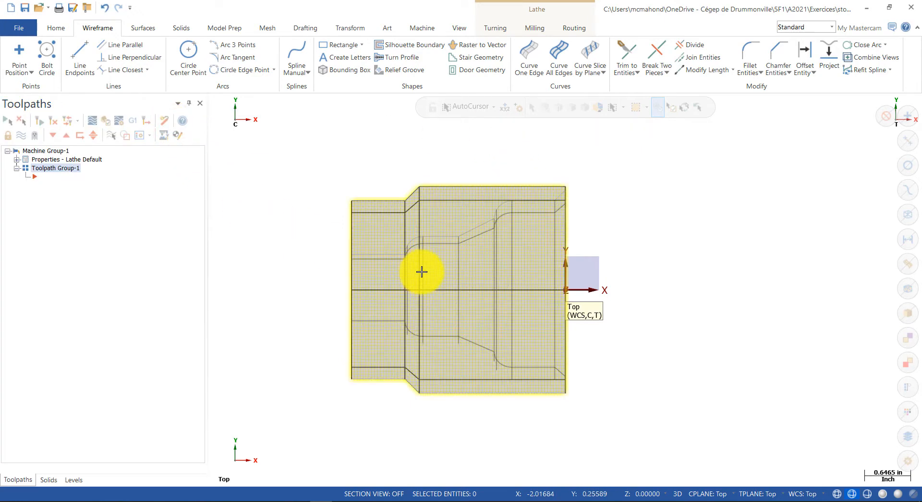
Step: Delete the solid body to view the turned profile alone, and undo the deletion
click(414, 268)
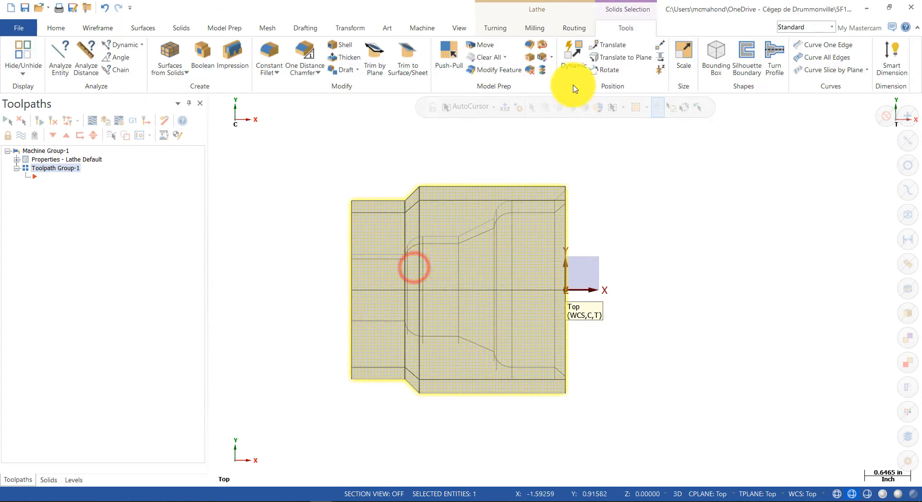
key(Delete)
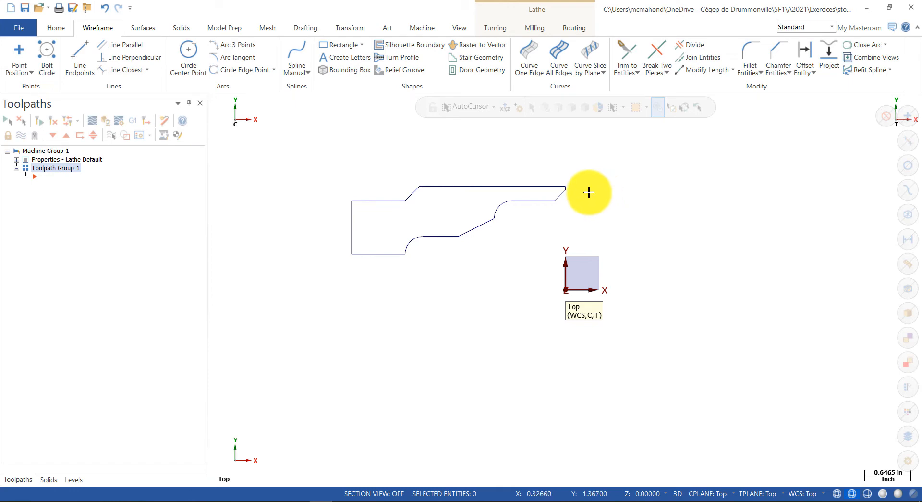
key(ctrl+z)
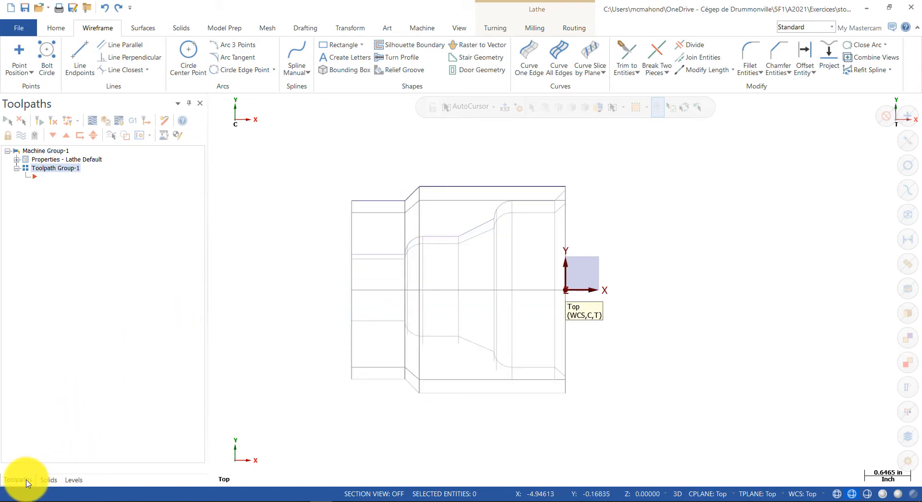
Step: Show the Levels manager and add a new level 2 as the active level
click(48, 479)
click(78, 479)
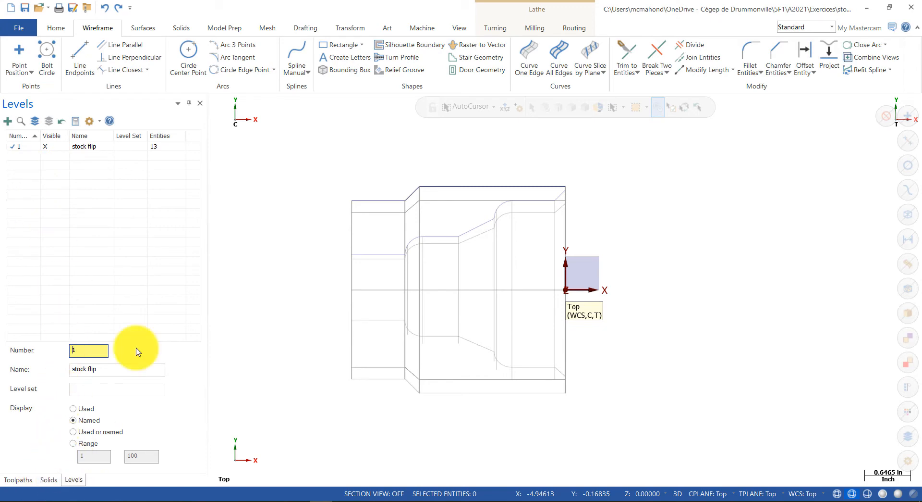
click(458, 27)
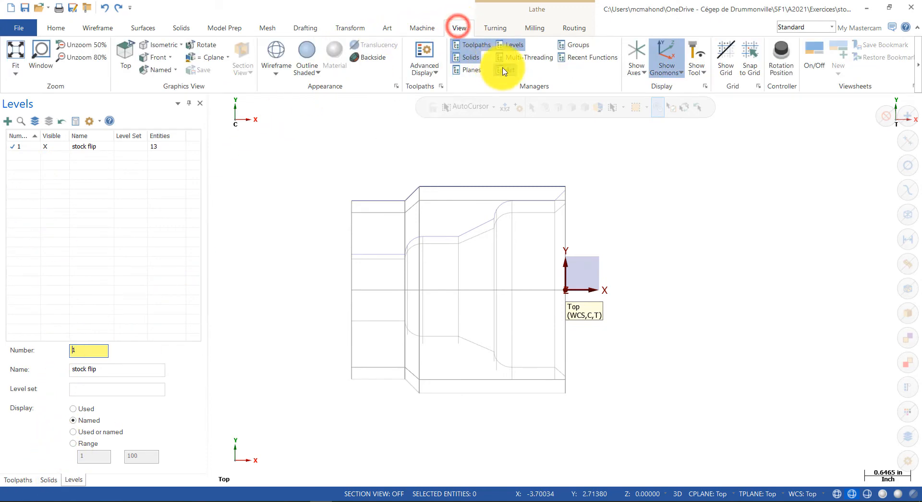
click(519, 48)
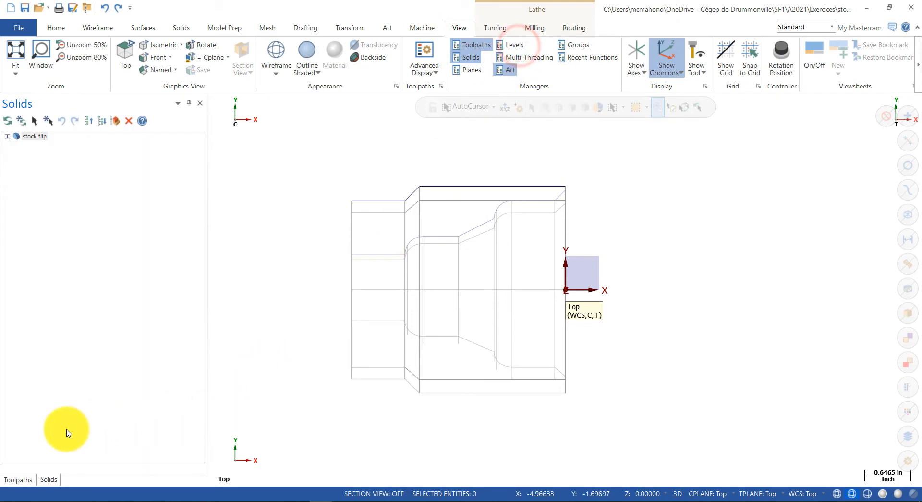
click(516, 45)
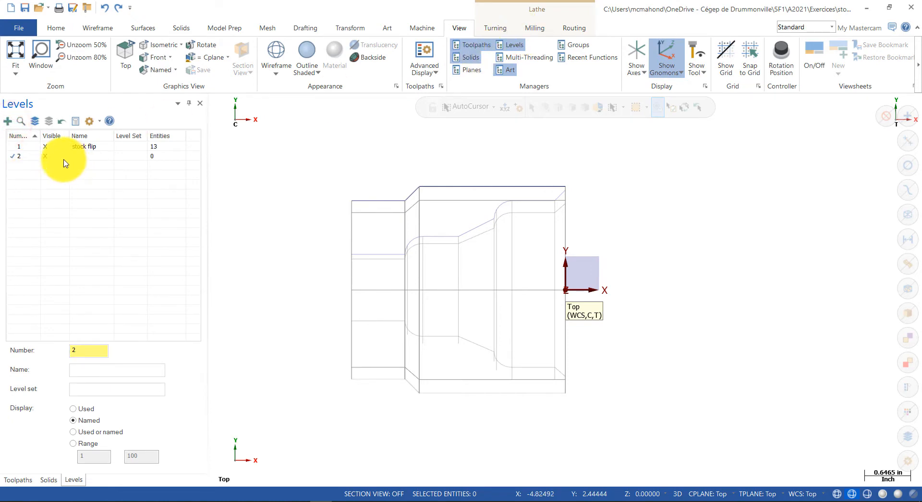
Step: Switch the active level between 1 and 2, finishing on 2, and turn the stock flip level's visibility off and back on
click(19, 146)
click(18, 156)
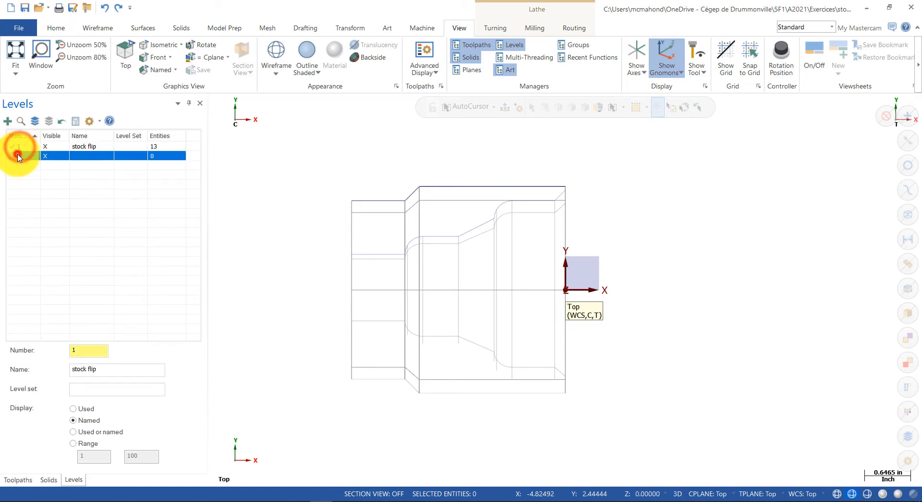
click(11, 147)
click(12, 153)
click(12, 149)
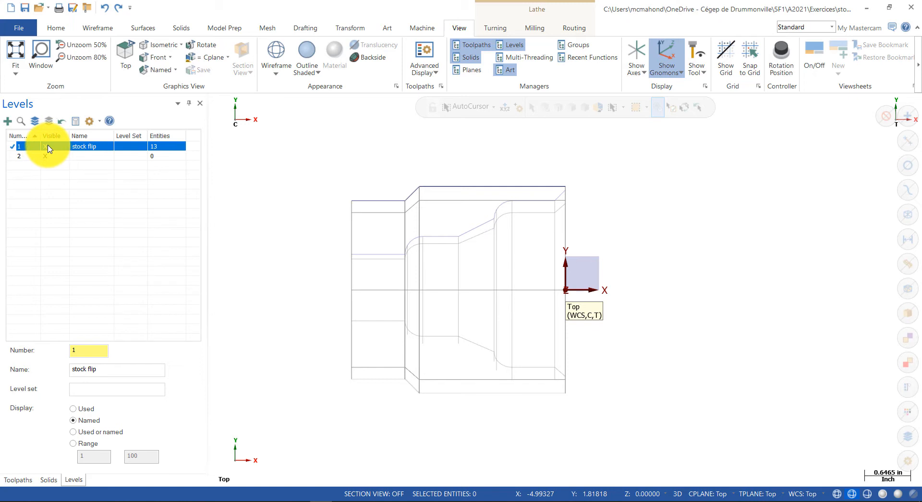
click(14, 156)
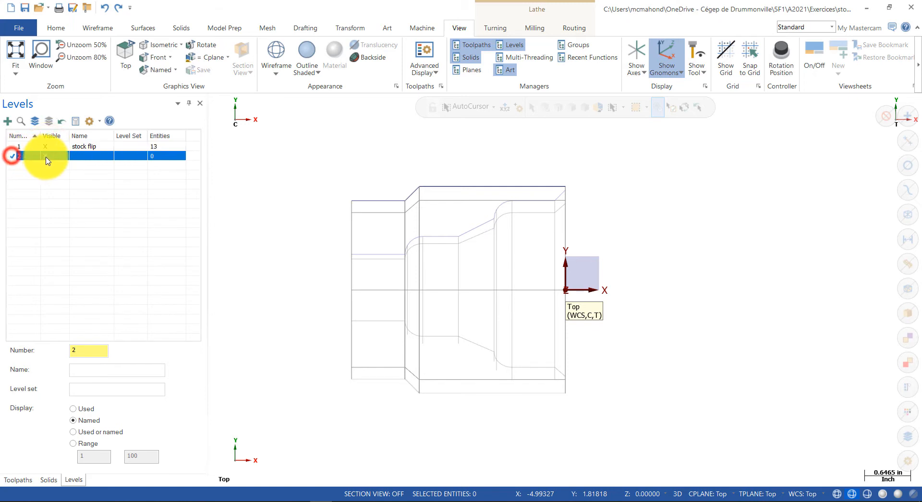
click(44, 146)
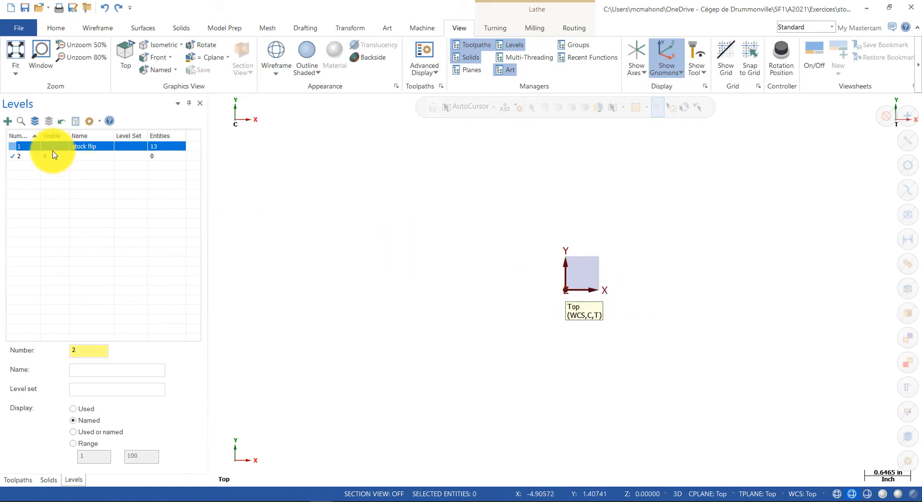
click(46, 147)
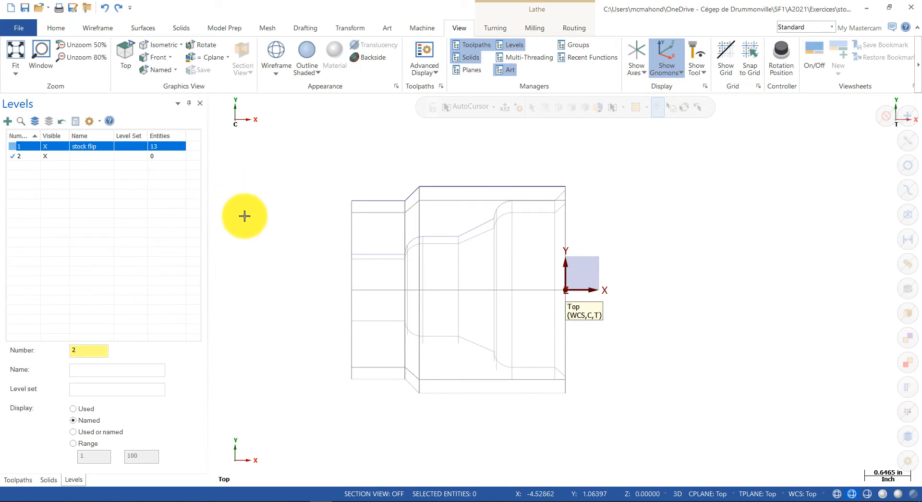
Step: Move the solid body to active level 2
click(439, 198)
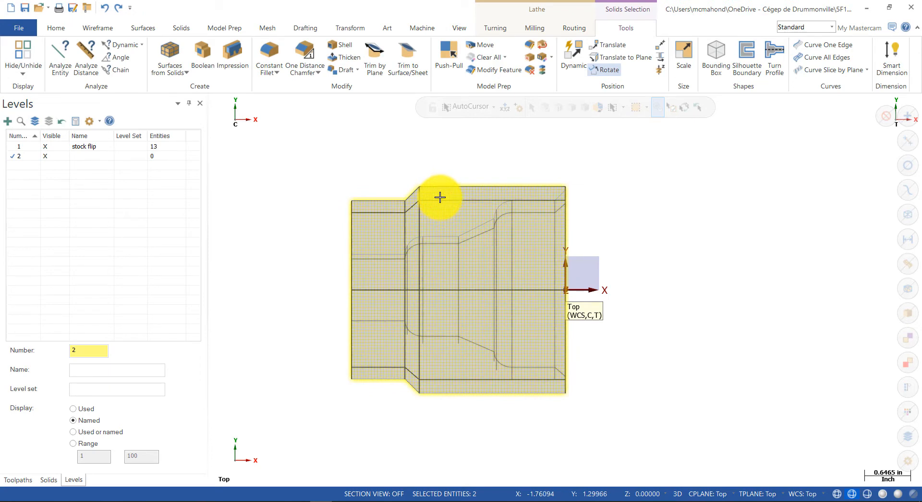
right_click(440, 197)
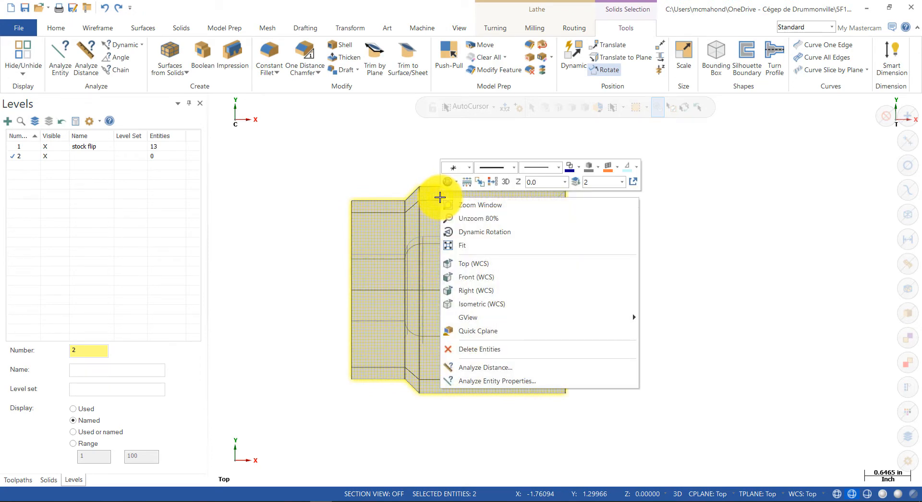
click(576, 187)
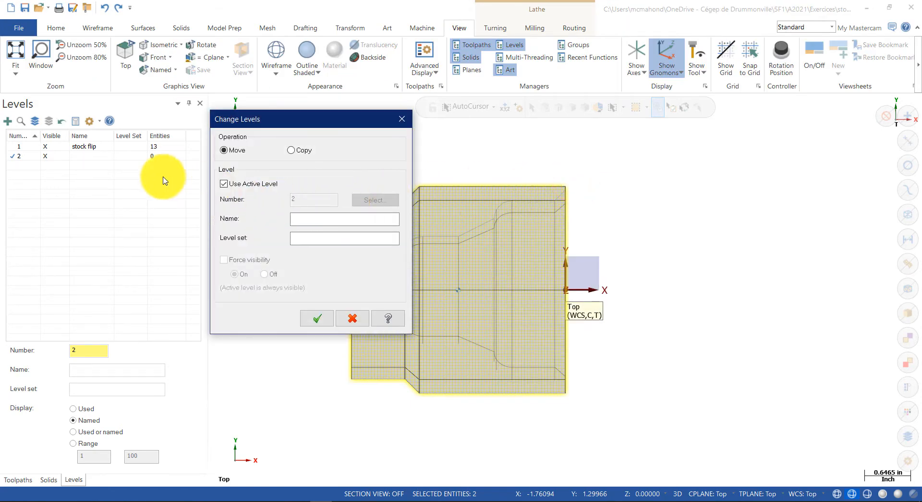
click(222, 184)
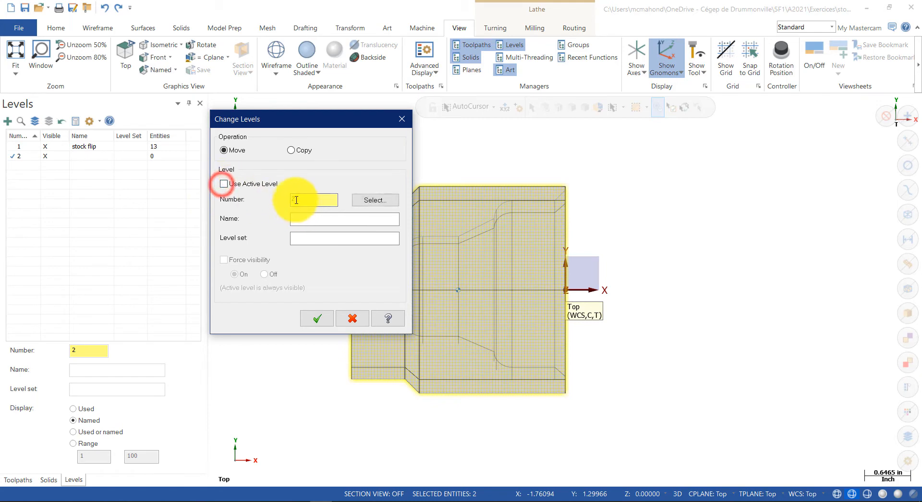
click(221, 184)
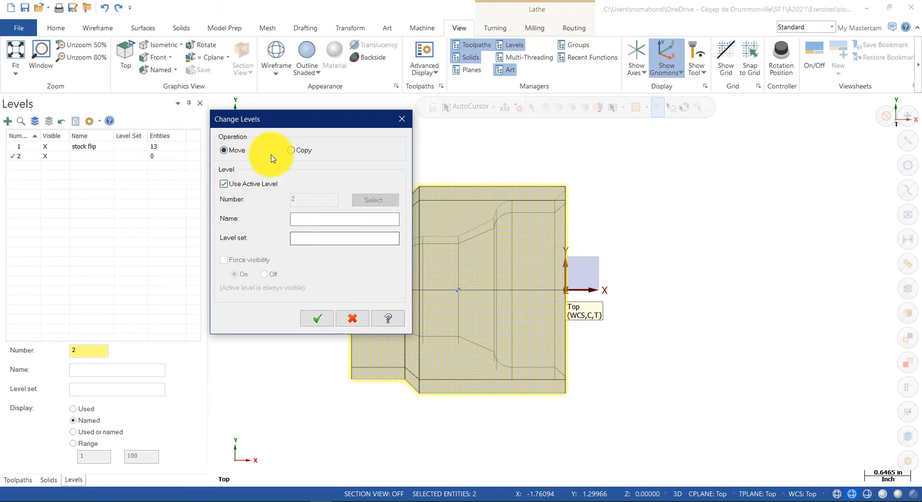
click(320, 317)
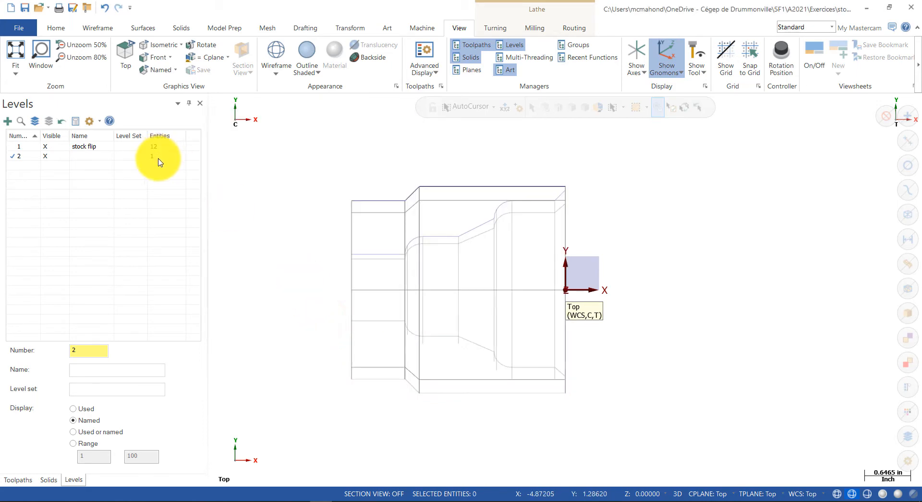
Step: Make level 1 active, hide level 2, and rename level 1 as Profile
click(11, 146)
click(43, 156)
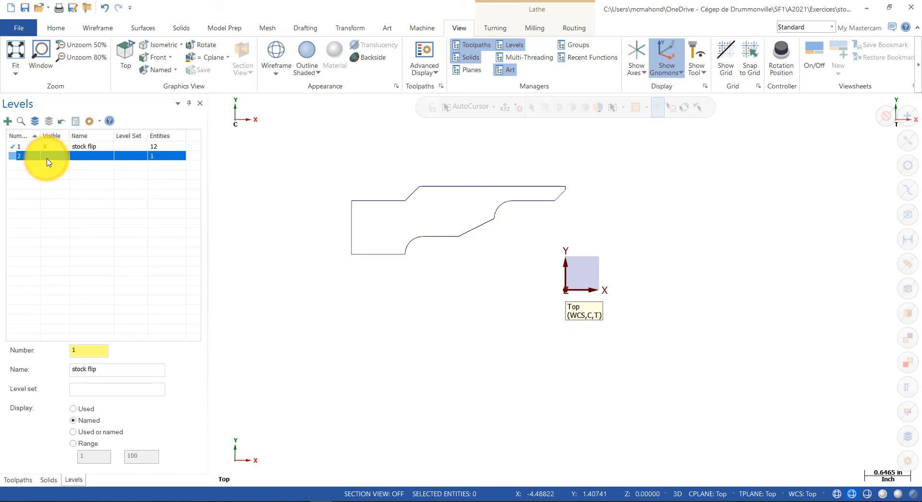
double_click(89, 147)
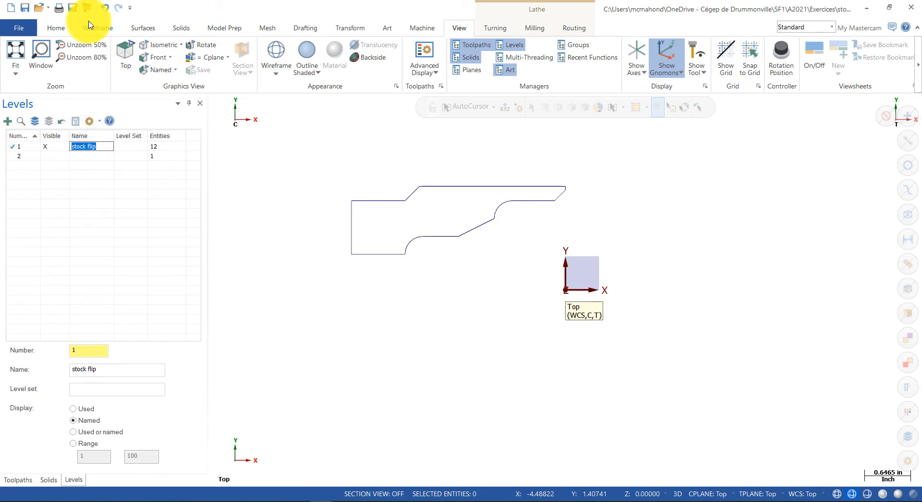
text(Pr)
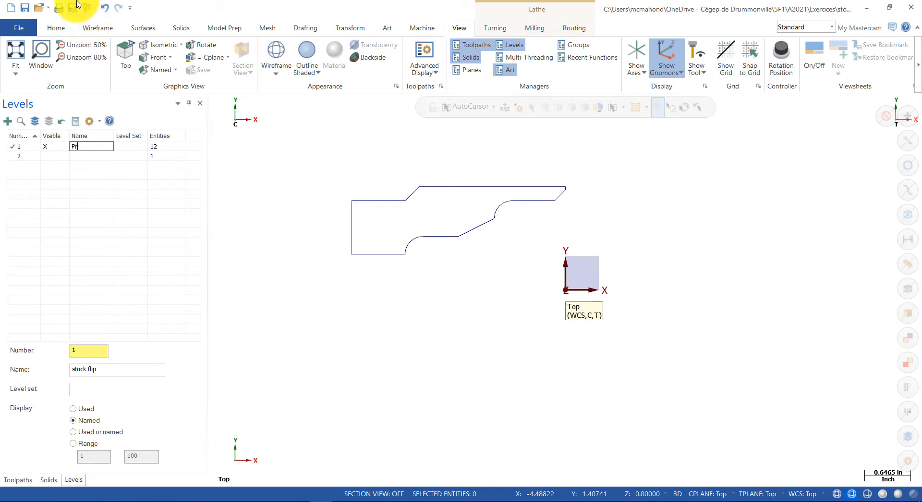
text(ofile)
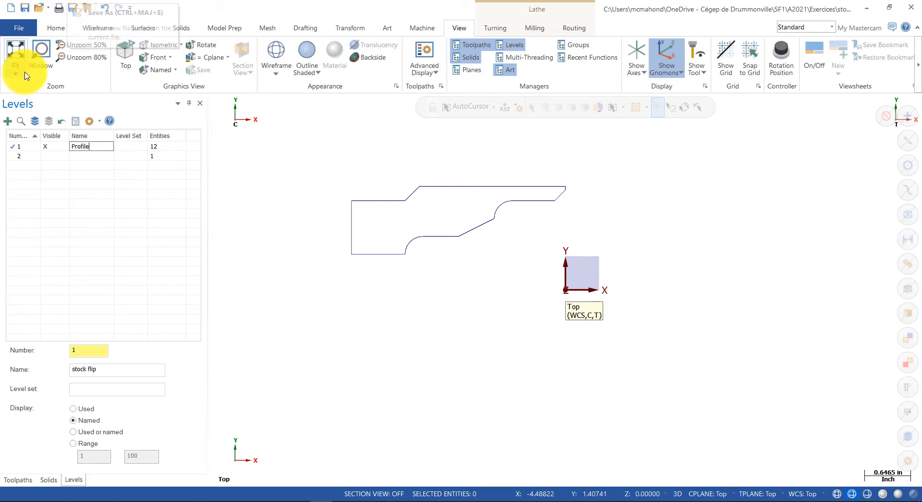
Step: Name level 2 as 3D and turn its visibility on and back off
click(92, 155)
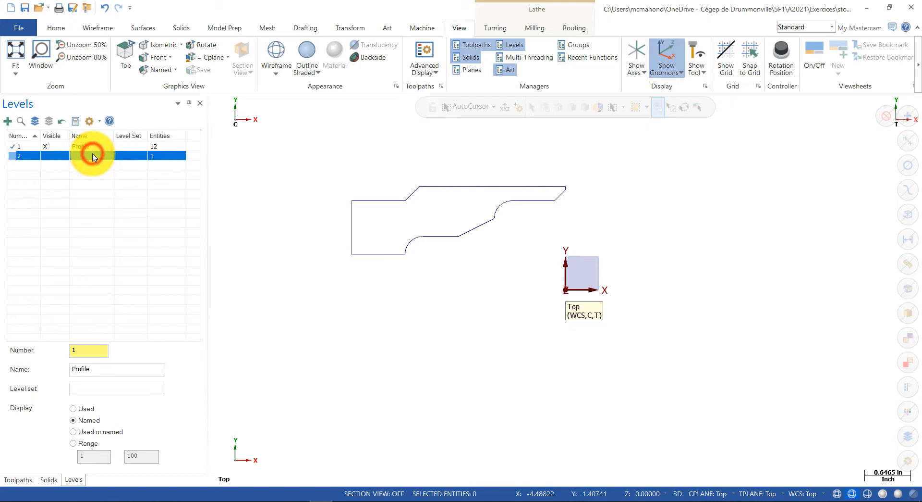
click(94, 157)
text(3D)
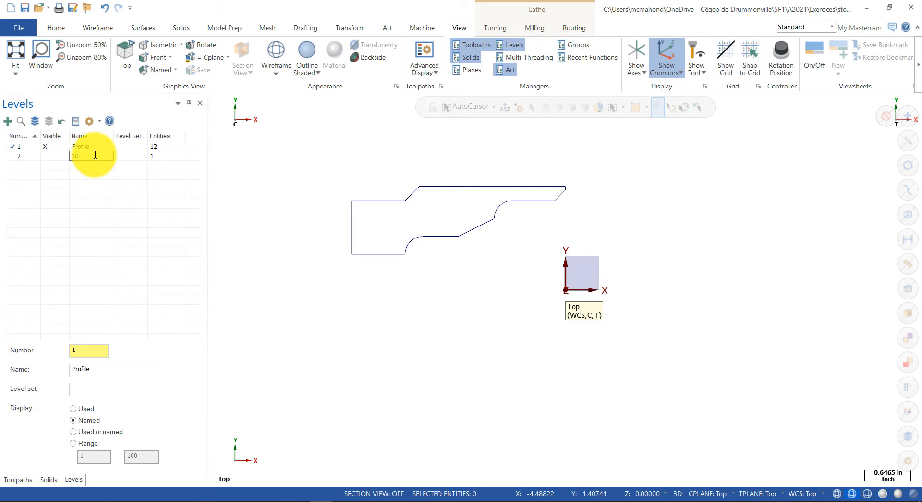
key(Return)
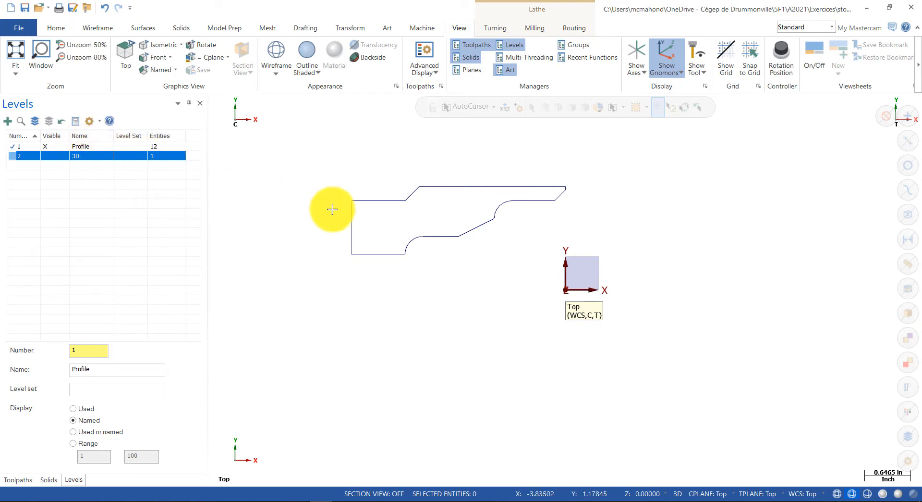
click(48, 154)
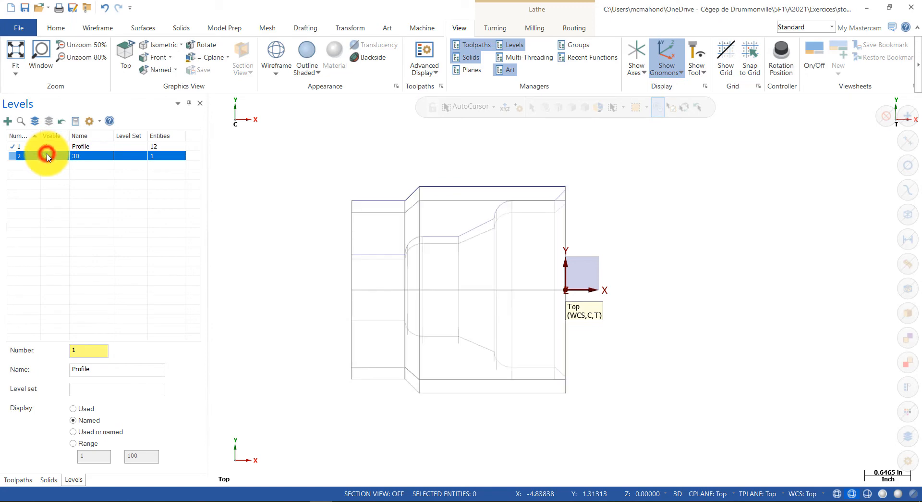
click(48, 155)
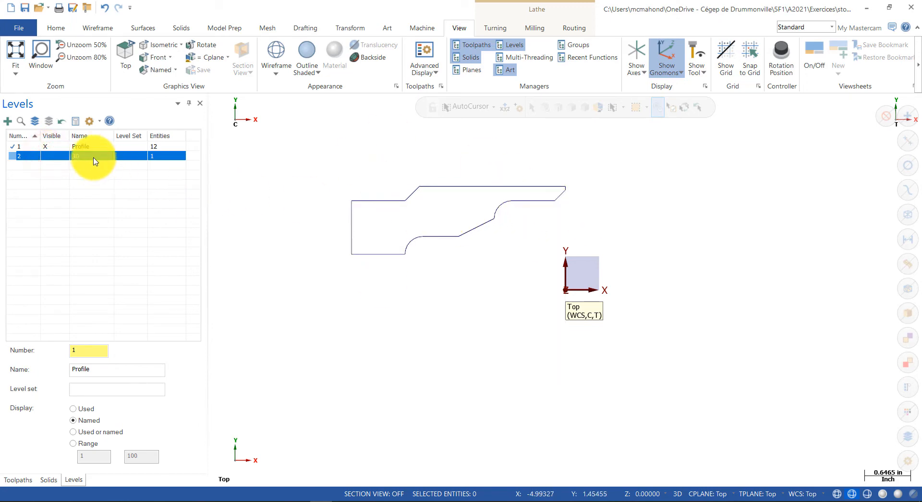
Step: Define the left spindle stock as a cylinder made from two points, 3.0 in long, and use margins around it
click(19, 480)
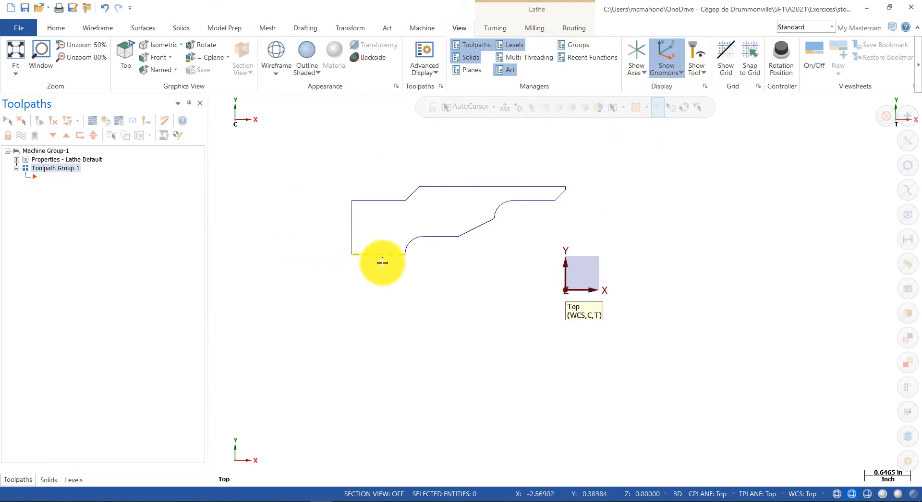
click(17, 159)
click(50, 184)
click(90, 246)
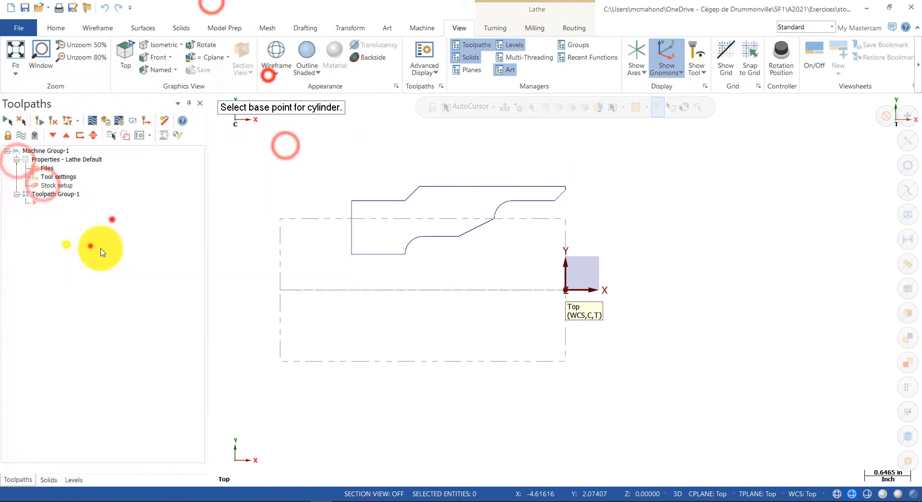
click(419, 186)
click(91, 281)
click(352, 202)
click(291, 458)
click(339, 430)
click(57, 185)
click(276, 142)
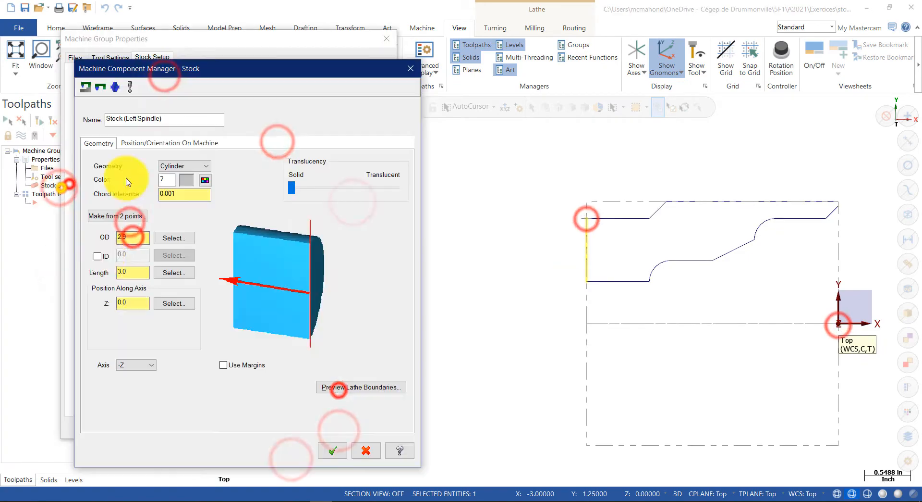
click(220, 366)
click(280, 204)
Step: Set up the left spindle chuck jaws to clamp on the stock's outside diameter near its back end
click(140, 142)
click(186, 343)
click(193, 366)
text(2.)
click(404, 465)
click(290, 429)
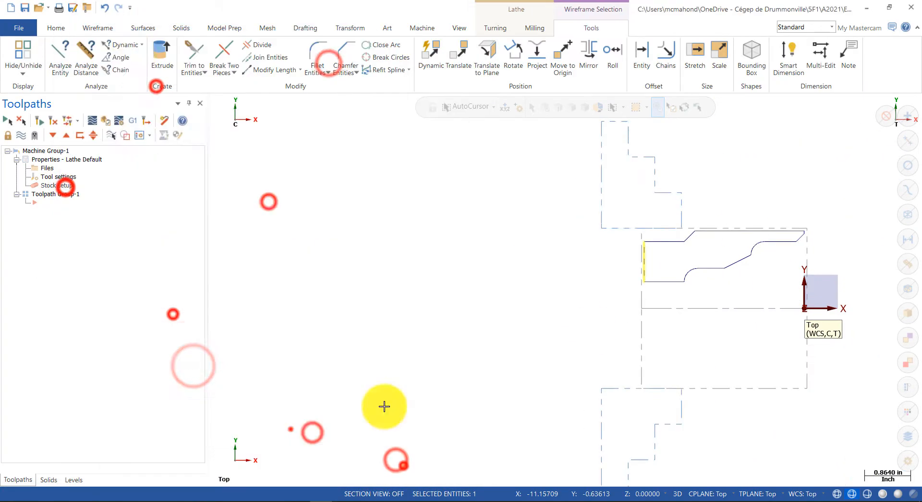
Step: Create a lathe Face toolpath with the T0101 OD rough right 80 degree tool
click(502, 29)
click(154, 62)
click(519, 443)
Step: Create a lathe Rough toolpath along the outer profile with the T0101 OD rough right 80 degree tool
click(499, 26)
click(20, 64)
click(783, 248)
click(77, 417)
click(803, 401)
Step: Create a lathe Finish toolpath along the outer profile with the T2121 OD finish right 35 degree tool
click(498, 28)
click(71, 61)
click(783, 249)
click(80, 416)
click(557, 419)
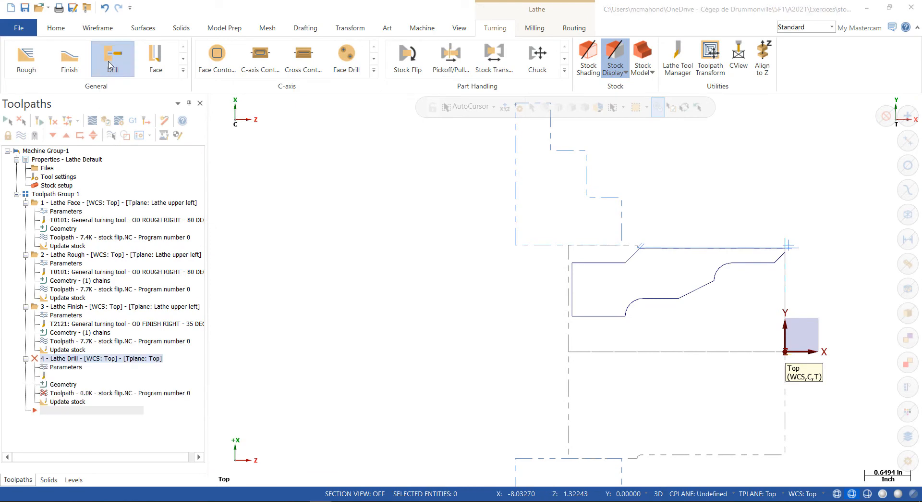
Step: Select the T126126 1 in diameter drill for the lathe Drill toolpath, leaving its tool definition as it is
drag(205, 196, 204, 238)
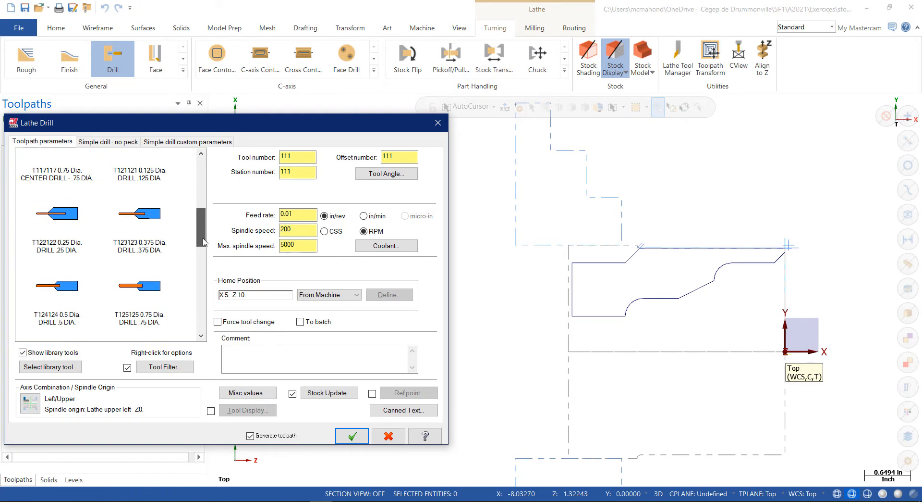
drag(204, 243, 204, 273)
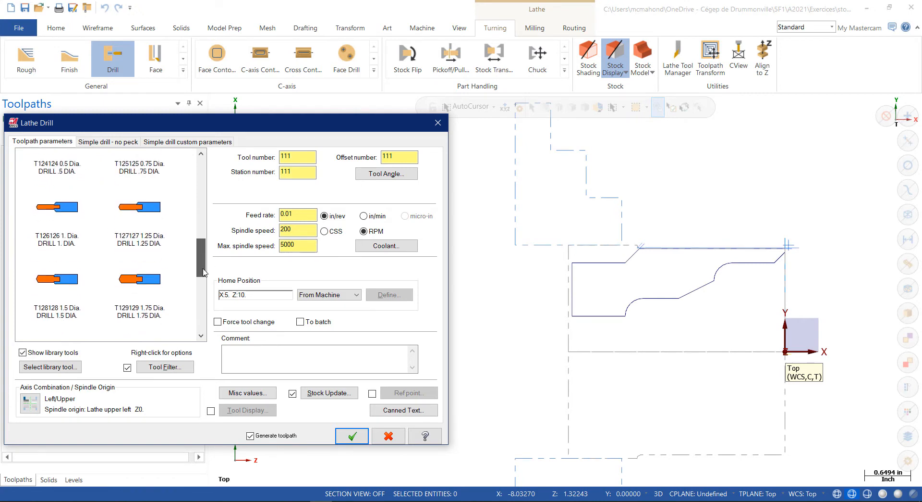
double_click(57, 218)
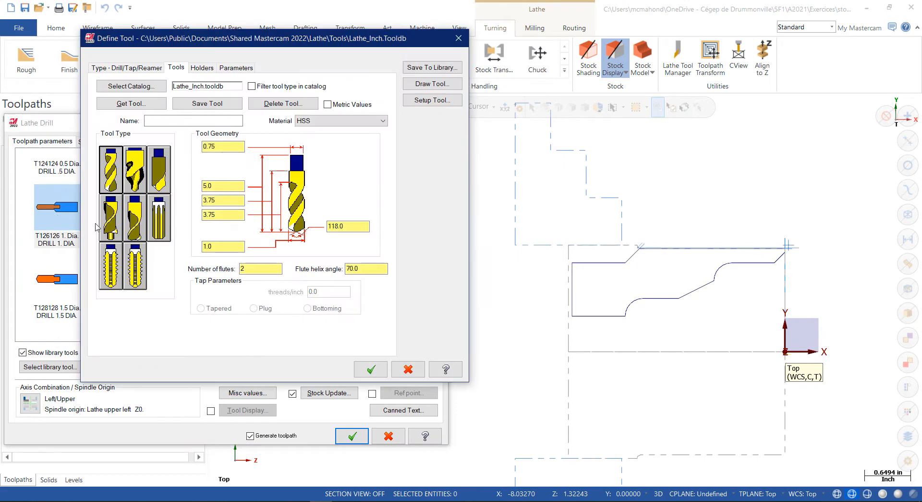
click(400, 368)
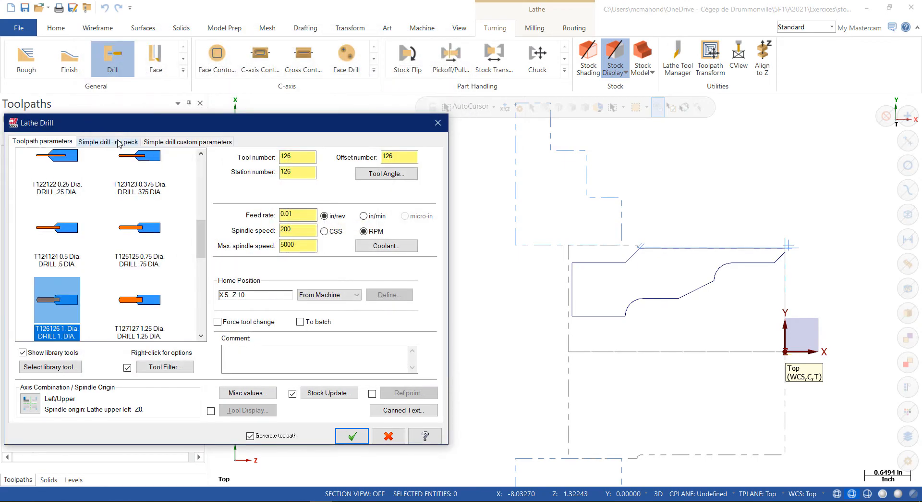
Step: Set the drill depth to the profile's back inner corner and add the calculated tip length, for a depth of -3.30043
click(113, 145)
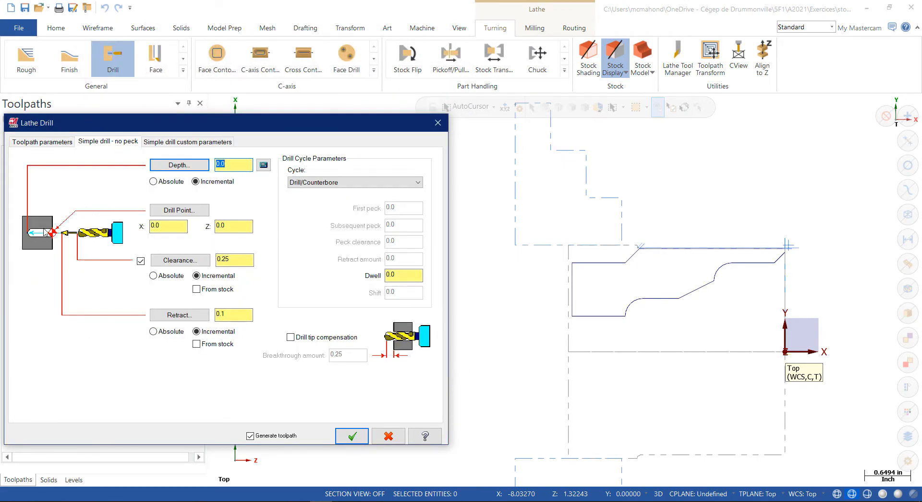
click(191, 167)
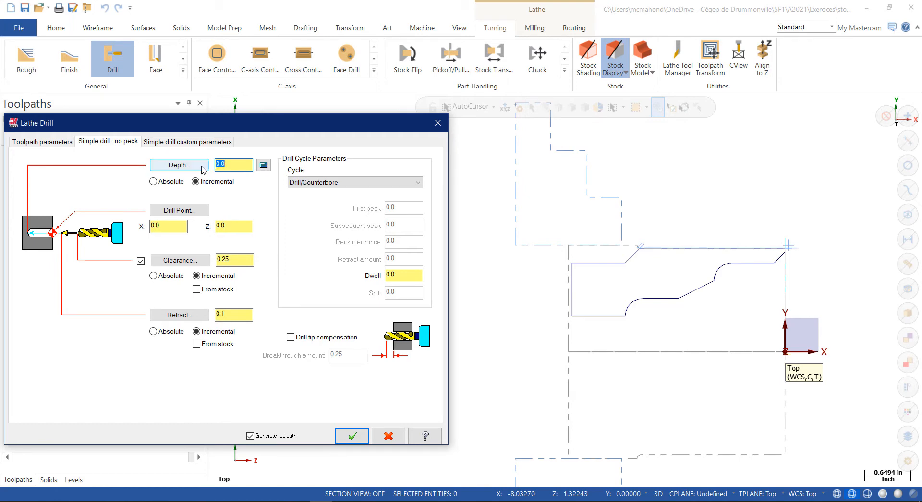
click(573, 316)
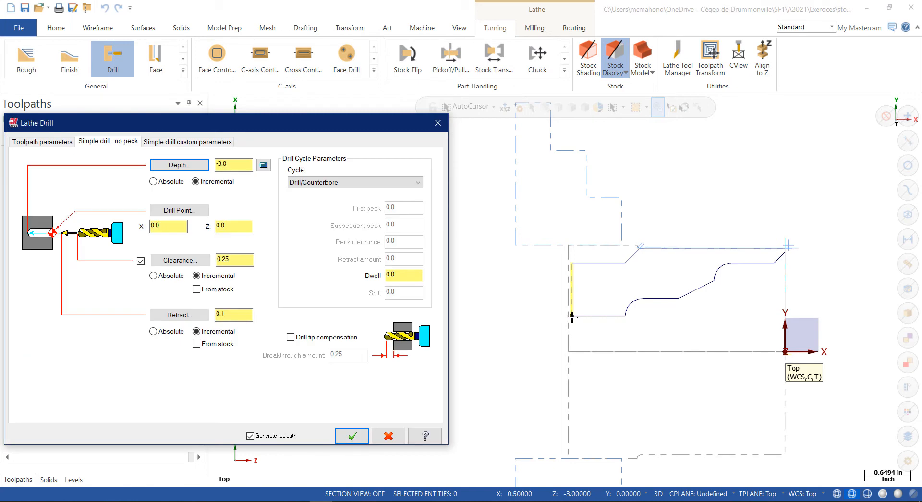
click(264, 165)
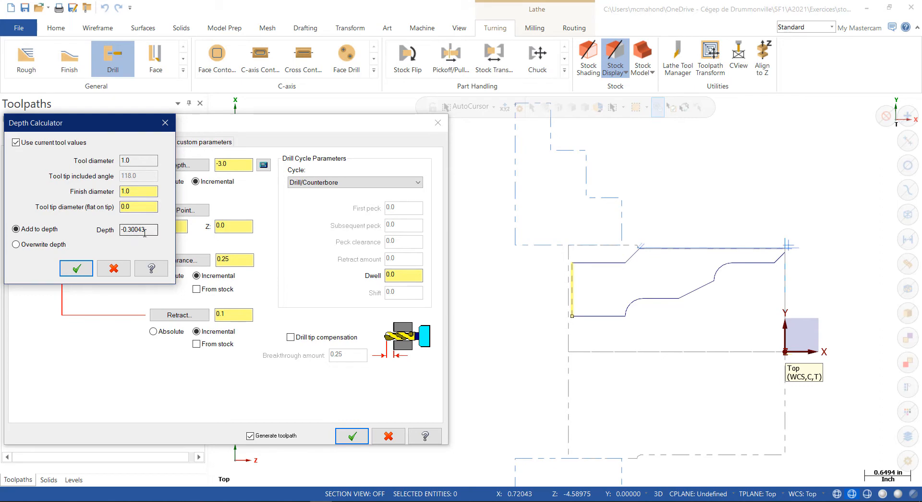
click(77, 268)
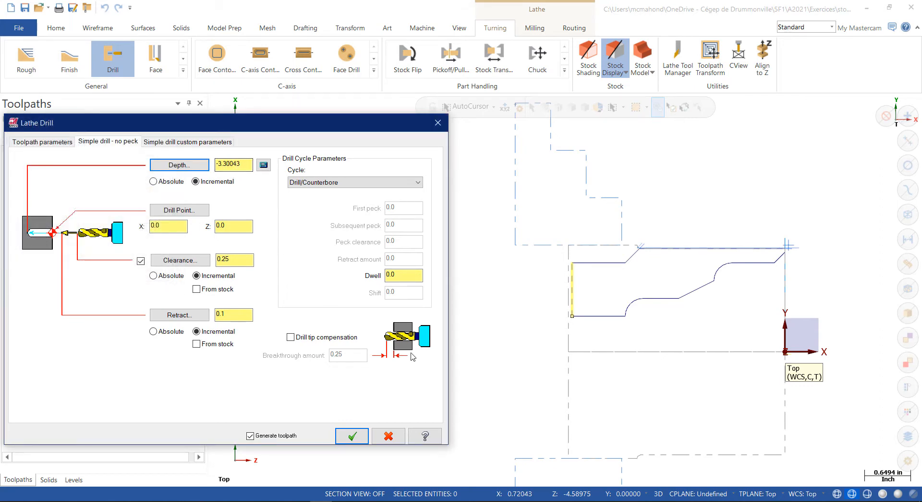
Step: Enable drill tip compensation with a 0.1 breakthrough amount and generate the Drill toolpath
click(291, 338)
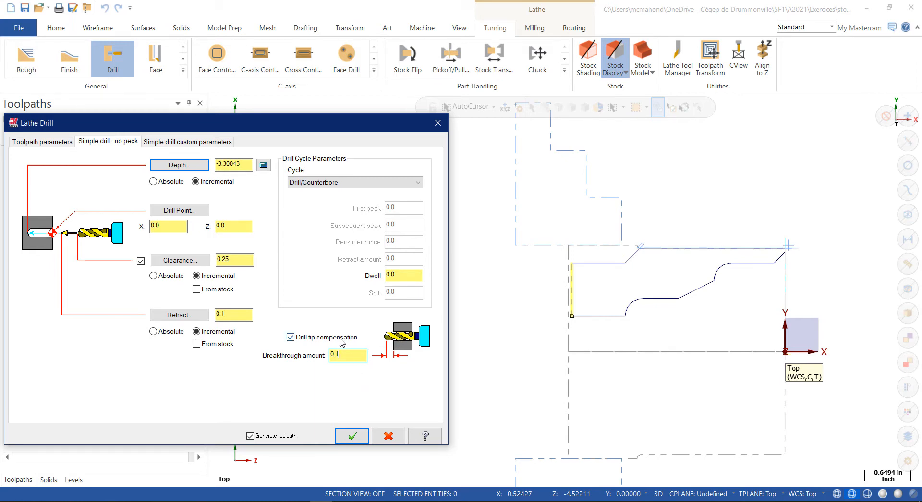
click(353, 437)
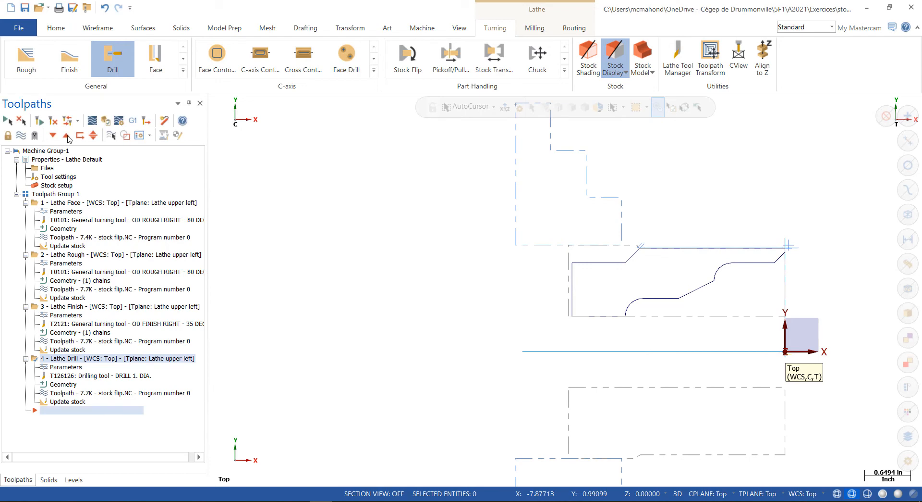
Step: Start a lathe Rough toolpath and partially chain the inner profile from the front chamfer to the deepest fillet arc
click(53, 65)
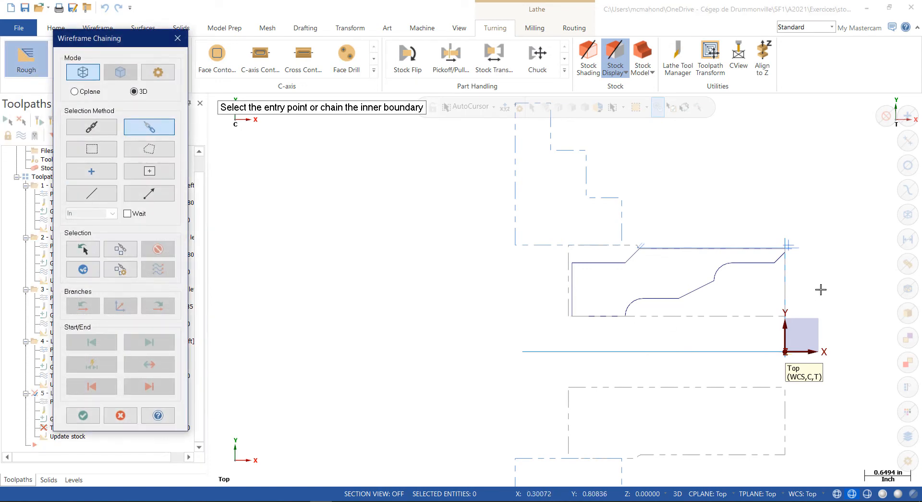
click(784, 258)
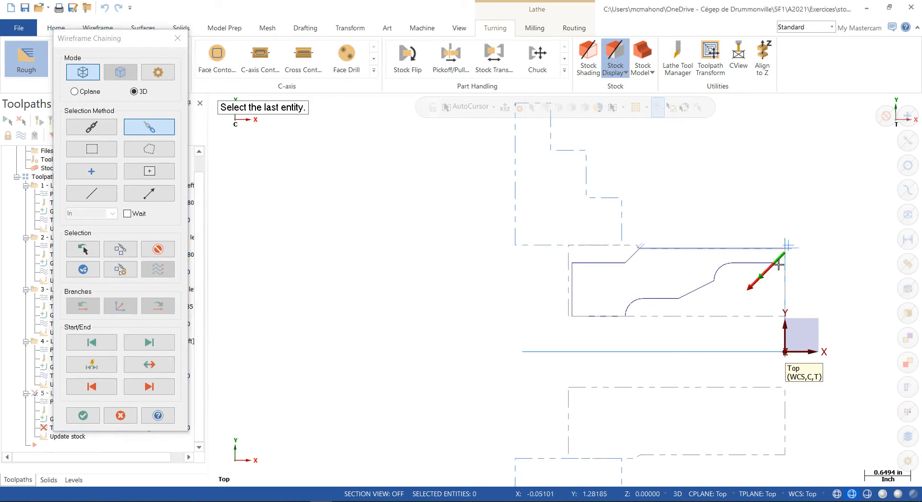
click(629, 311)
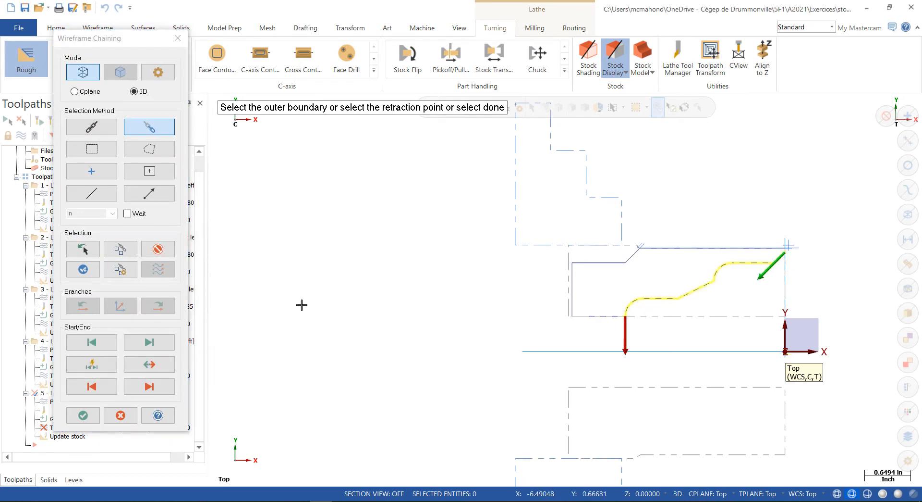
click(82, 416)
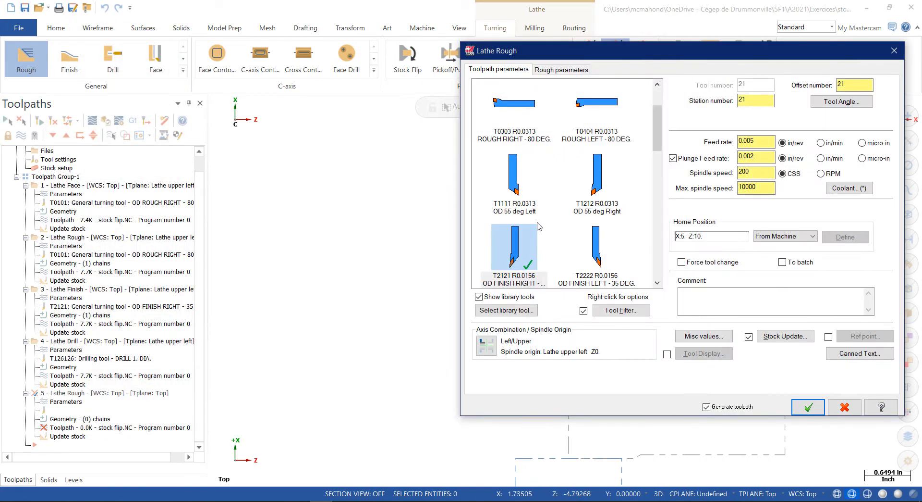
Step: Select the T7373 ID rough boring bar with .375 minimum diameter and generate the inner Lathe Rough toolpath
scroll(539, 227, down, 5)
scroll(535, 251, up, 3)
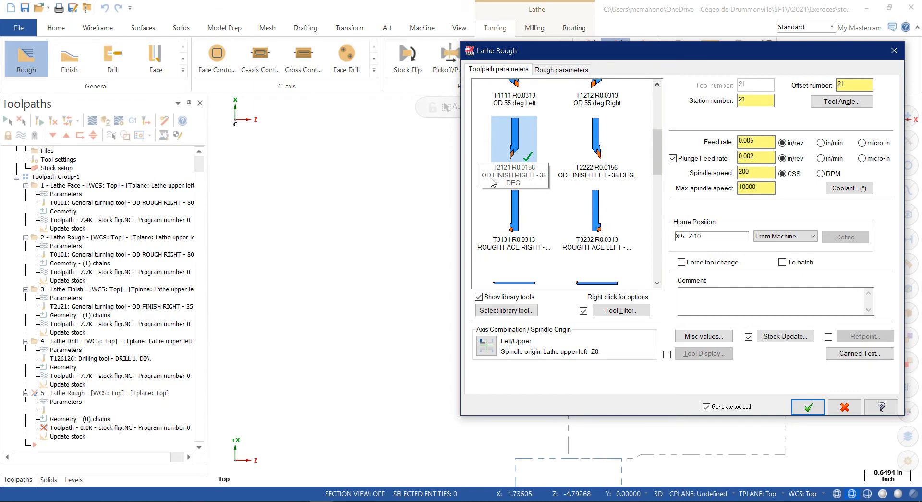
scroll(517, 245, down, 6)
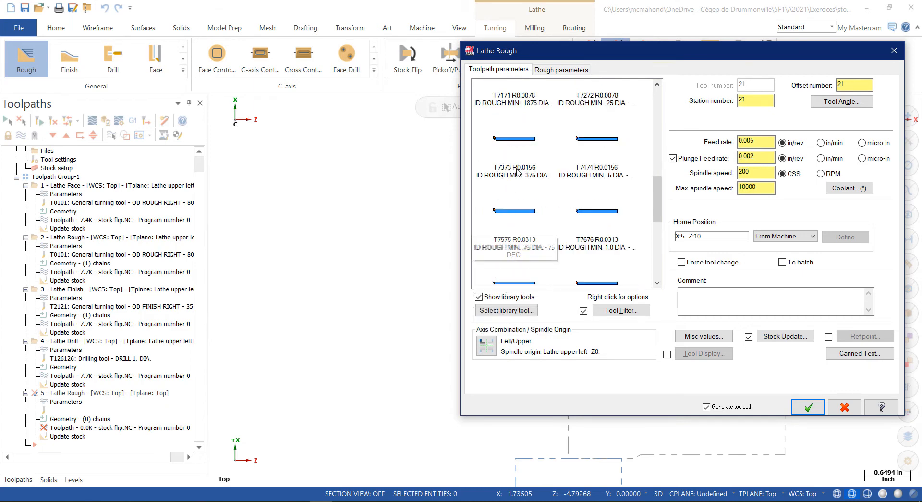
click(519, 149)
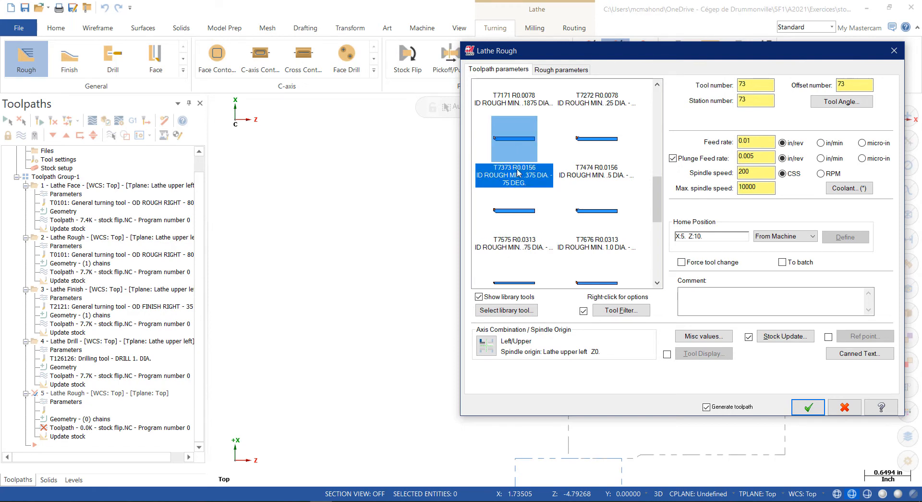
click(808, 407)
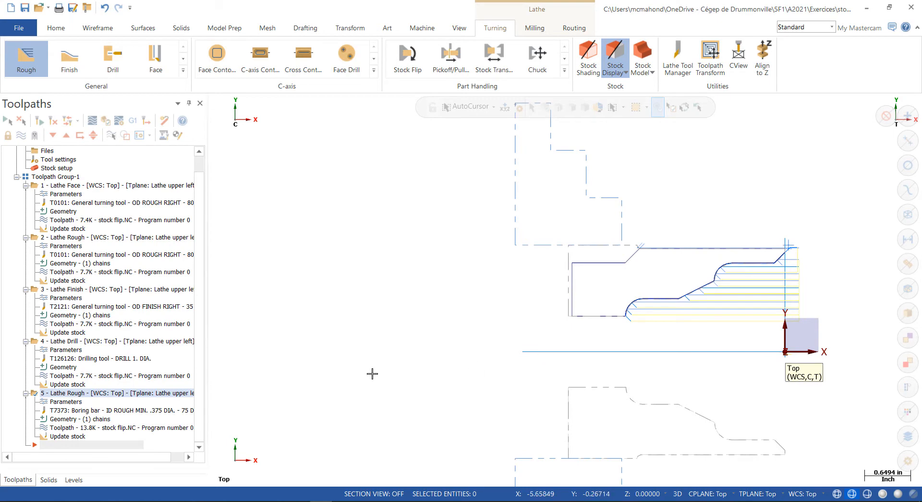
Step: Create a Lathe Finish toolpath on the last used inner chain, keeping the T7373 boring bar
click(69, 57)
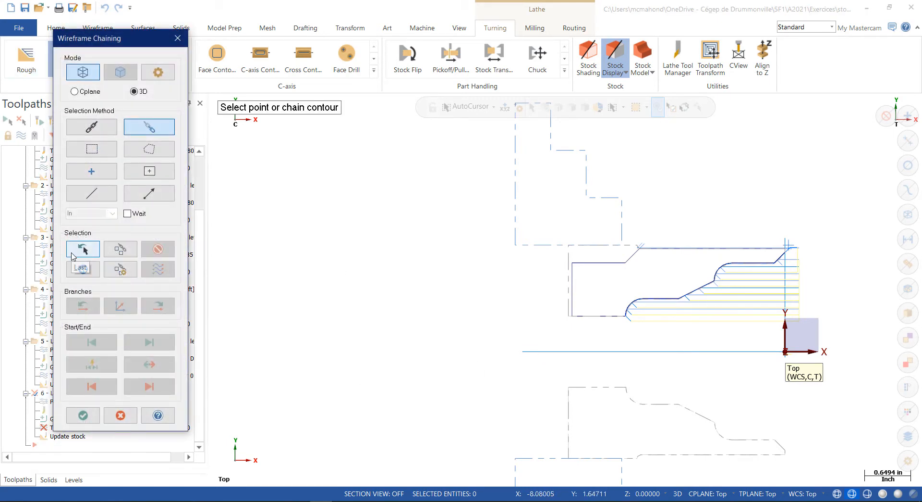
click(83, 269)
click(82, 416)
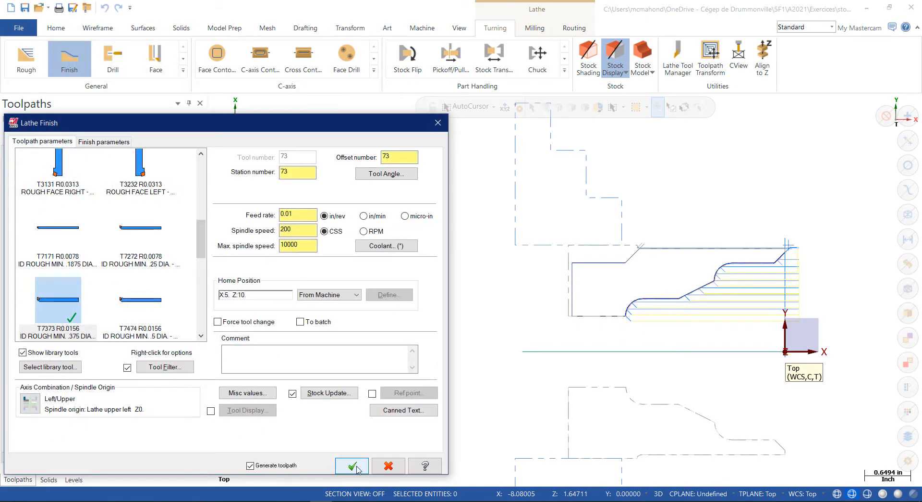
click(355, 466)
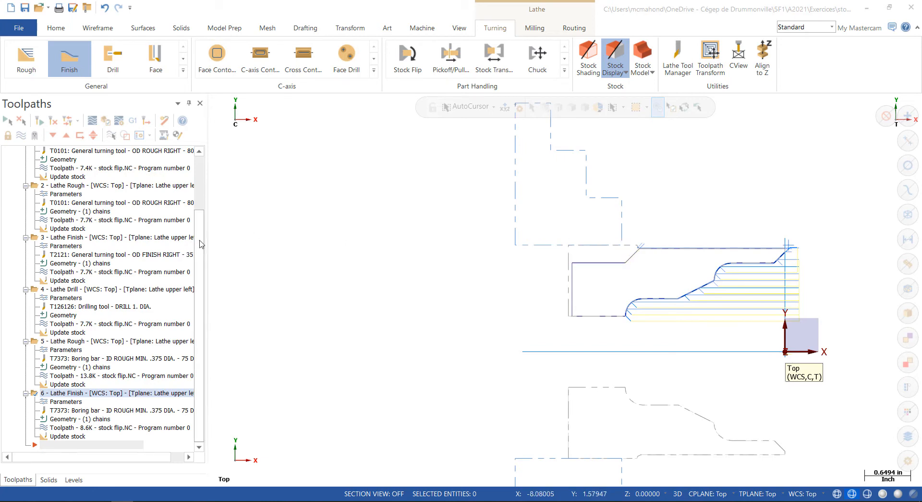
Step: Add a Stock Flip operation after the inner Lathe Finish operation
drag(200, 244, 183, 182)
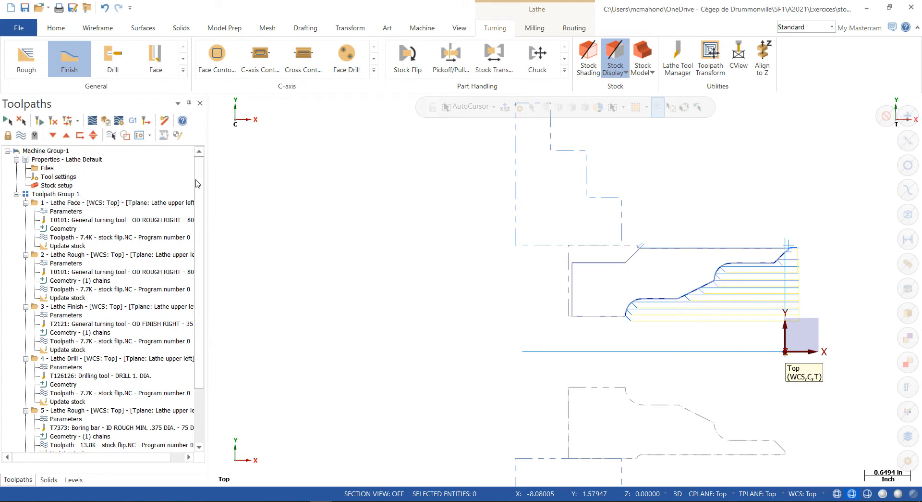
scroll(200, 183, down, 3)
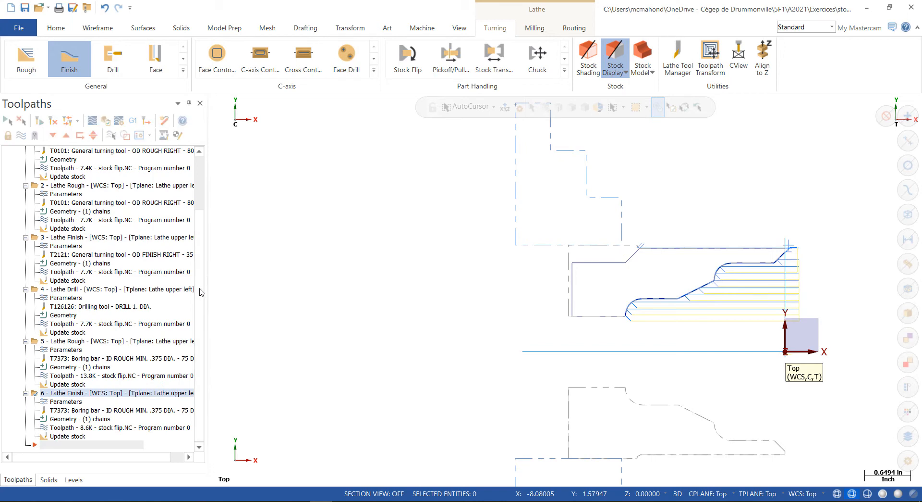
right_click(111, 450)
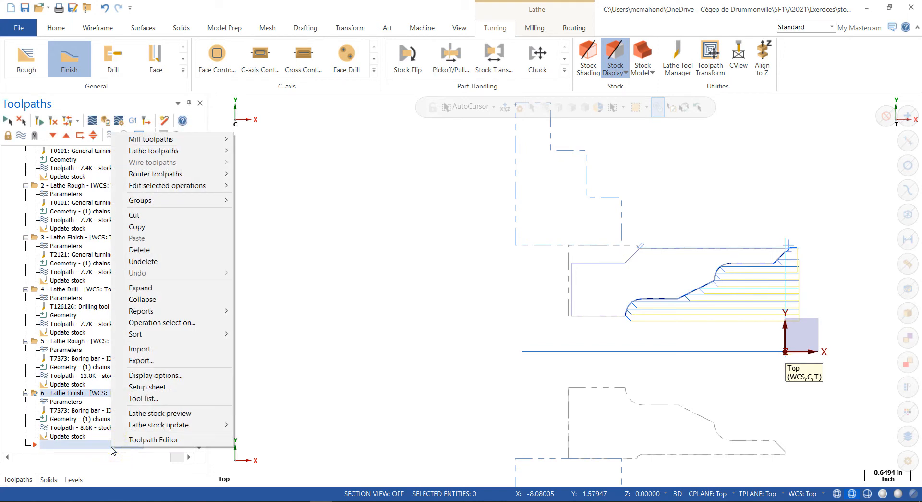
mouse_move(180, 150)
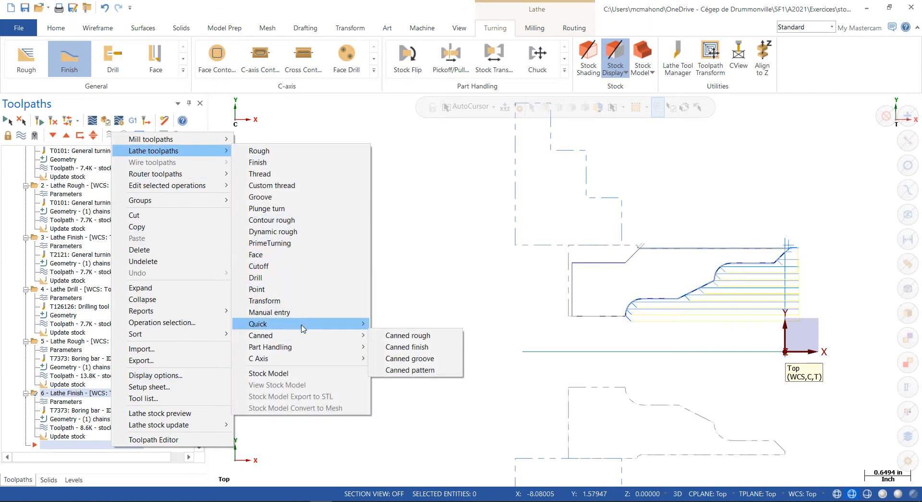
mouse_move(302, 328)
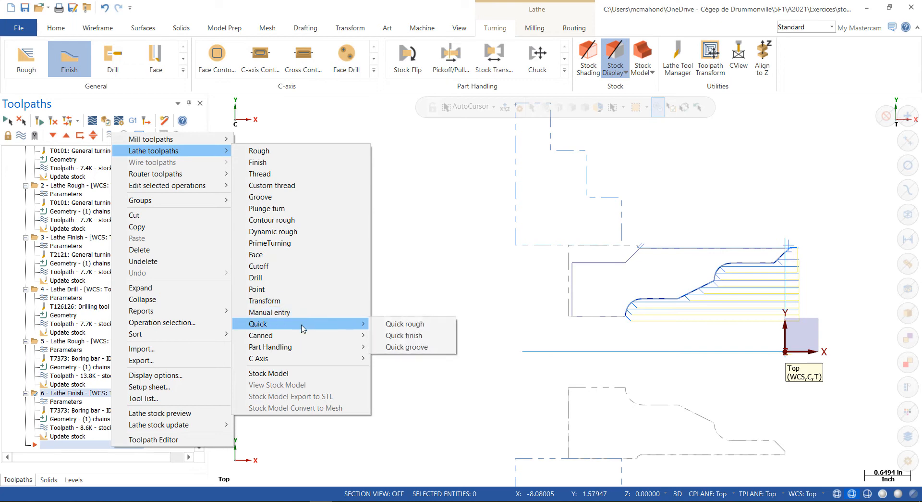
mouse_move(303, 349)
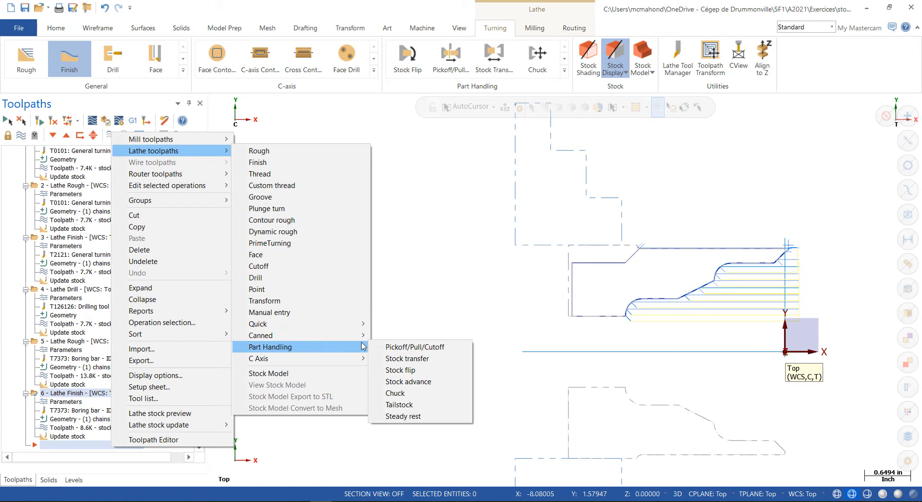
click(401, 369)
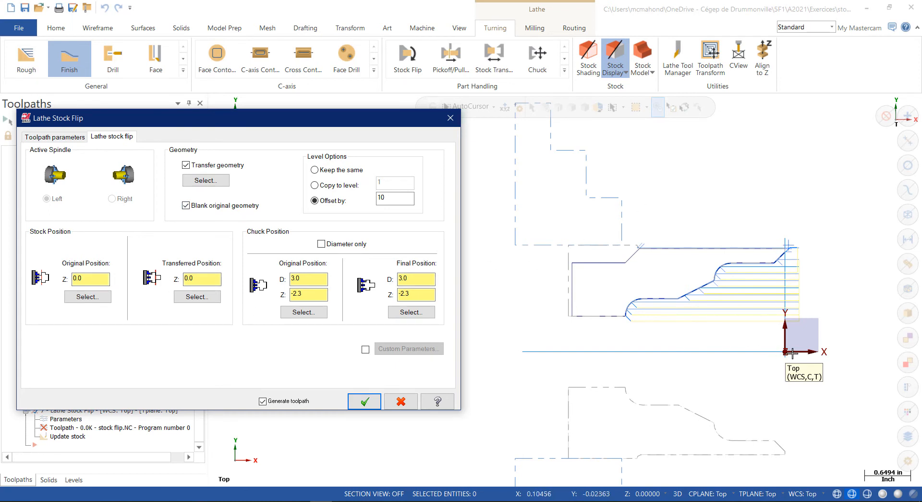
Step: Set the stock's transferred position to the profile's back inner corner, at Z -3.0
click(196, 281)
click(196, 296)
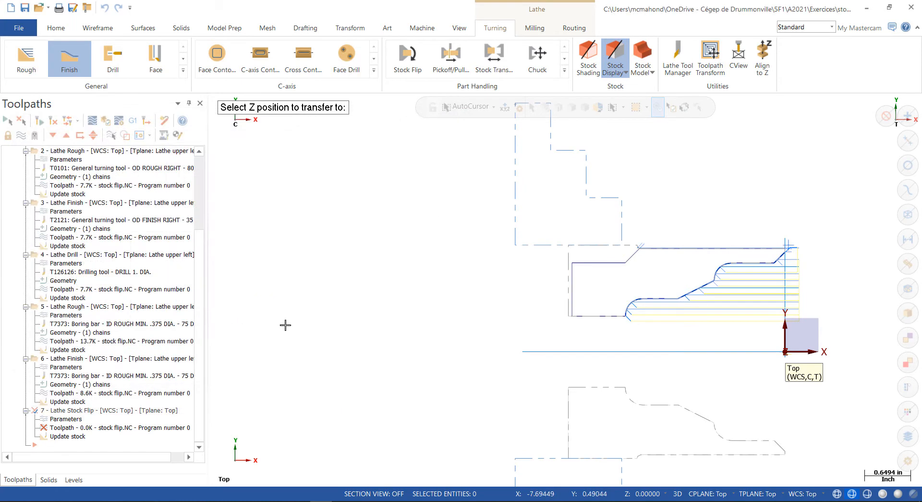
click(572, 316)
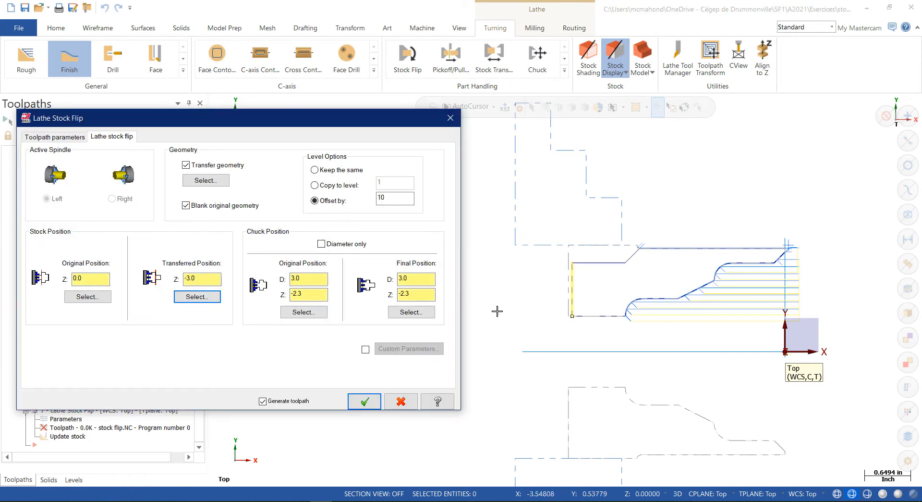
Step: Set the chuck's final position to diameter 2.9 and Z -1.2
click(297, 284)
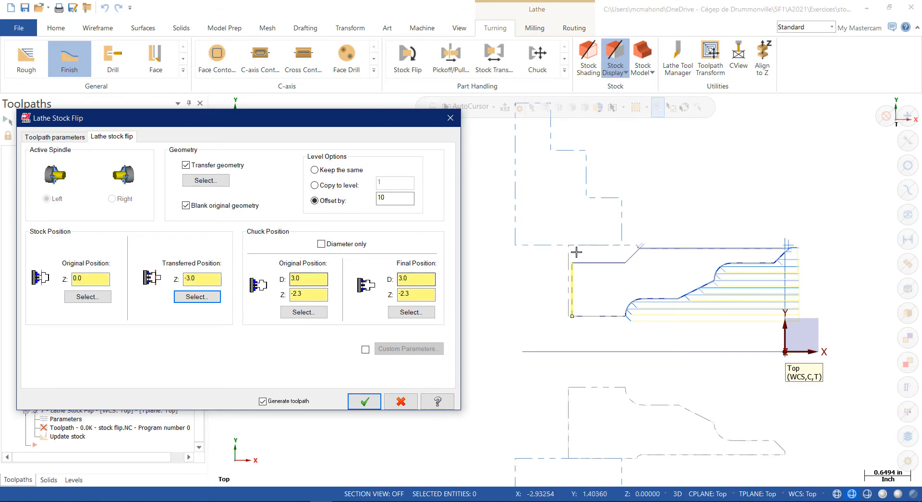
drag(420, 278, 377, 276)
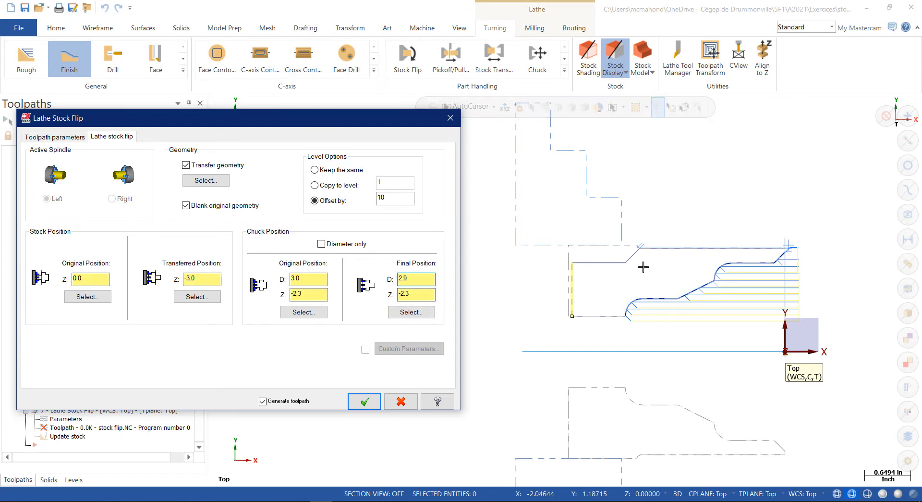
key(Tab)
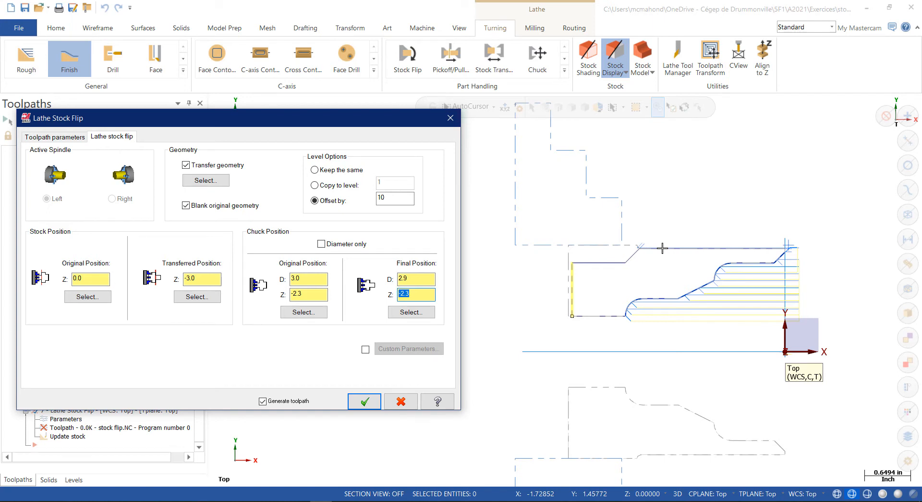
text(1.2)
Step: Choose the whole part profile as the geometry to transfer and generate the Stock Flip operation
click(368, 404)
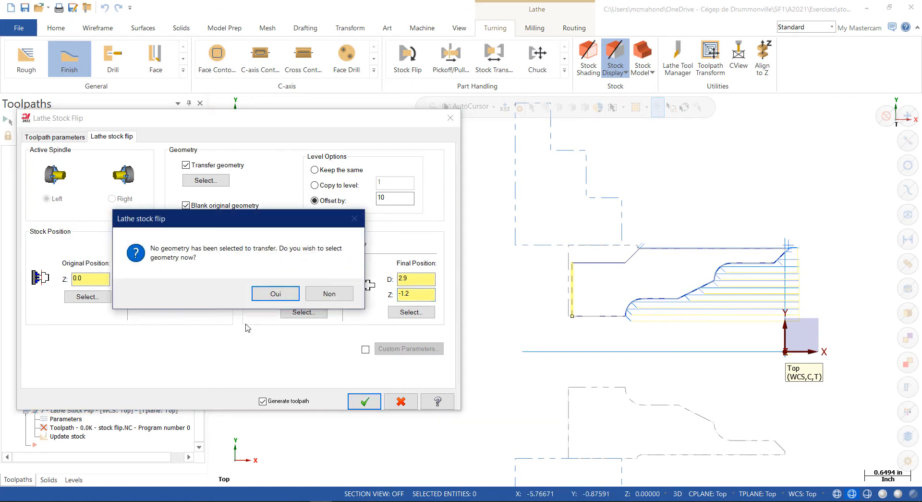
click(272, 294)
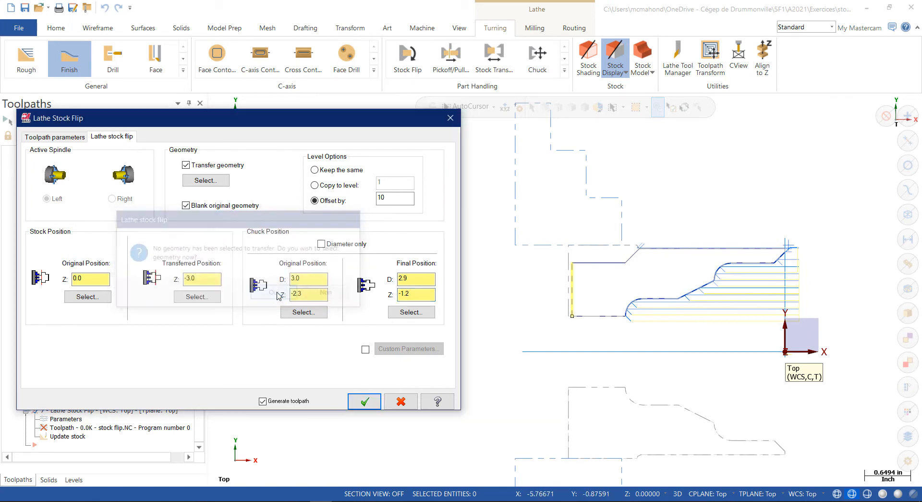
click(204, 181)
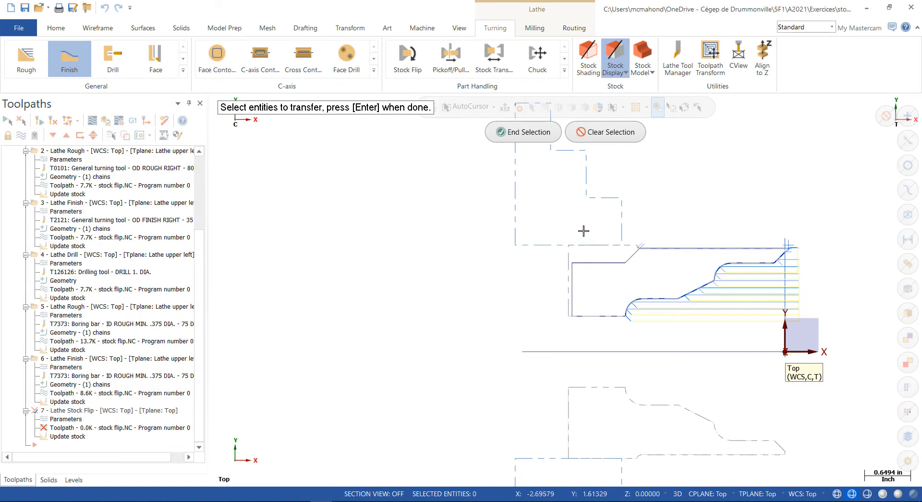
drag(495, 212, 848, 369)
click(526, 132)
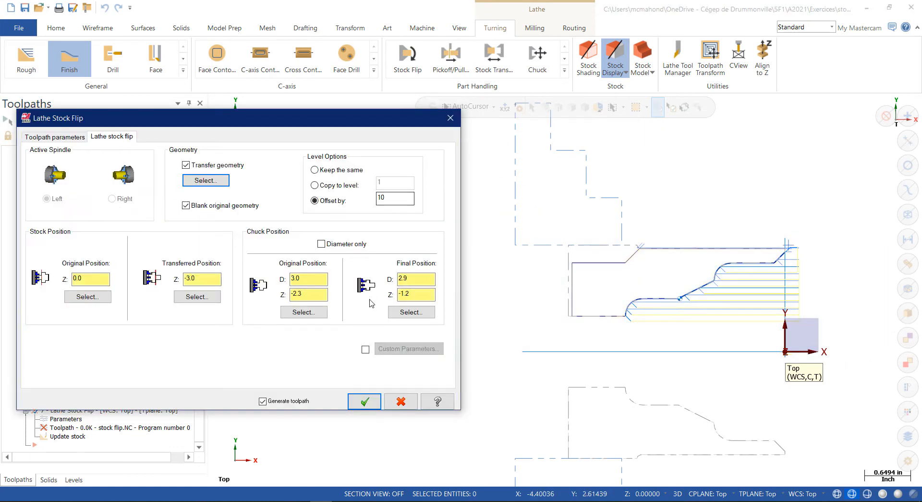
click(371, 402)
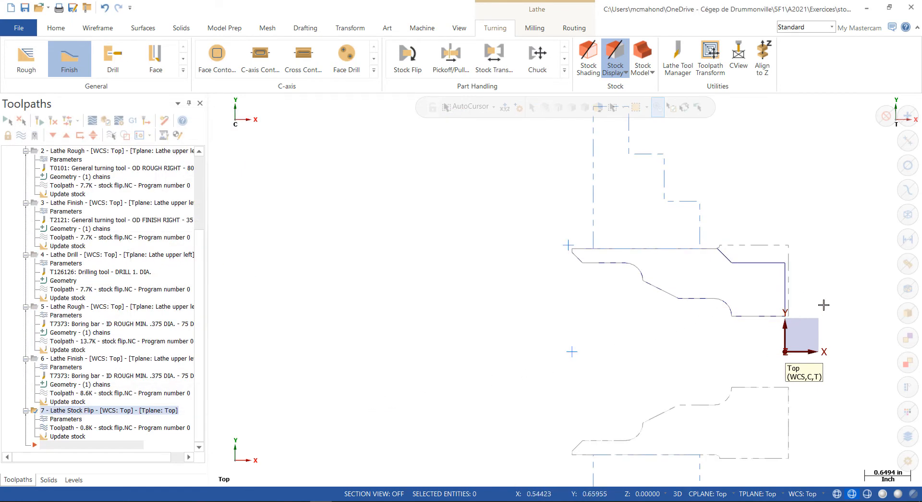
Step: Create the Lathe Finish toolpath with T2121 along the flipped part's front outer diameter and chamfer
scroll(824, 304, up, 2)
scroll(824, 304, up, 2)
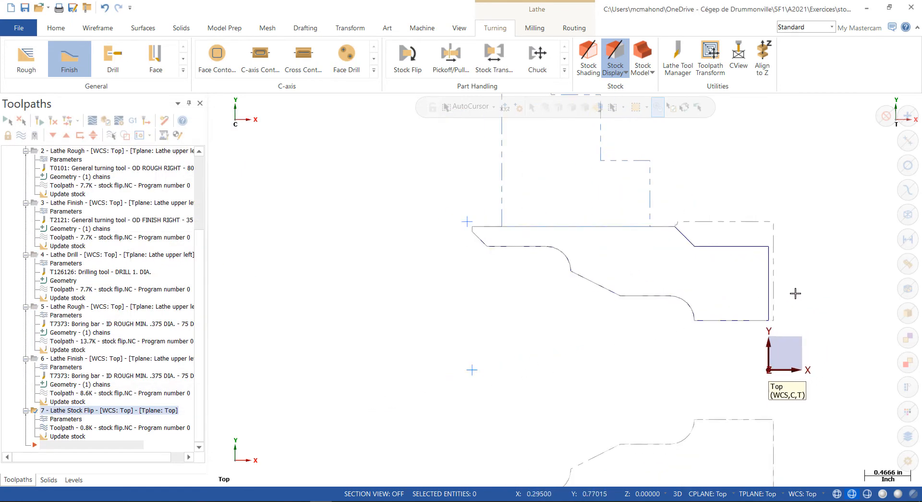
scroll(669, 277, down, 10)
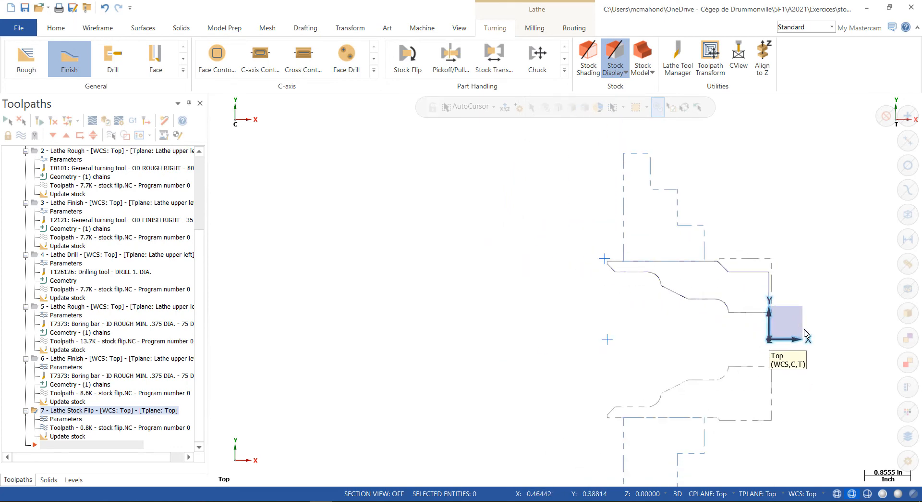
scroll(812, 410, up, 6)
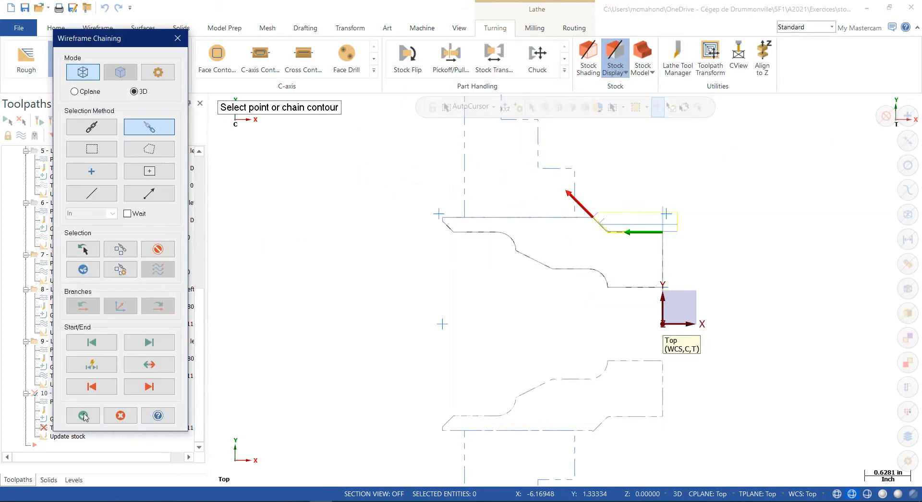
click(84, 415)
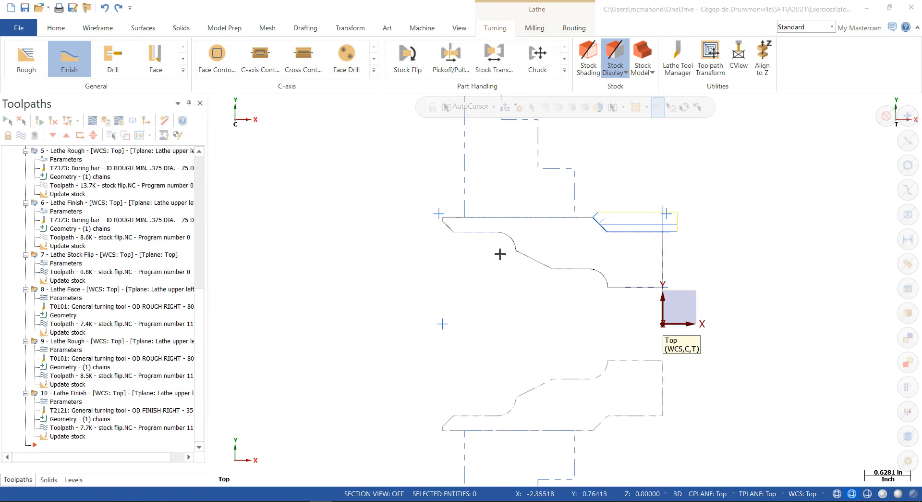
Step: Examine the program numbers of the operations around the Stock Flip and the machine group's default program number
drag(201, 312, 196, 234)
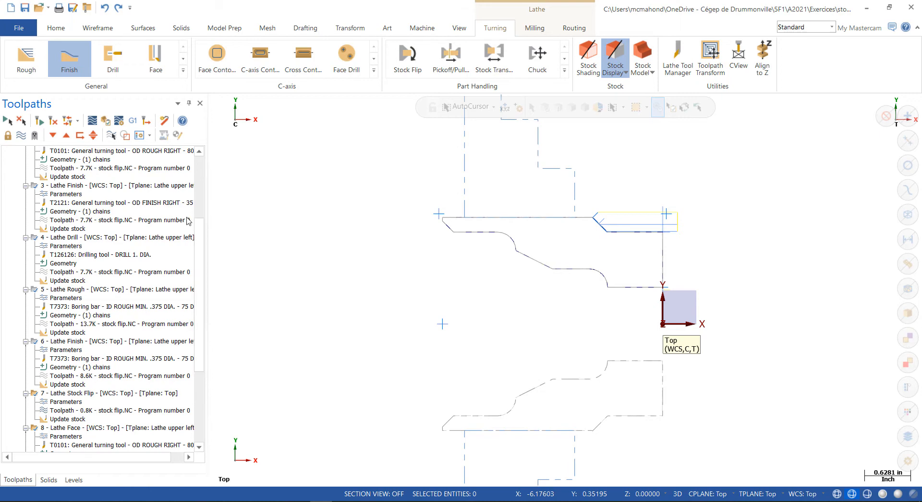
click(50, 393)
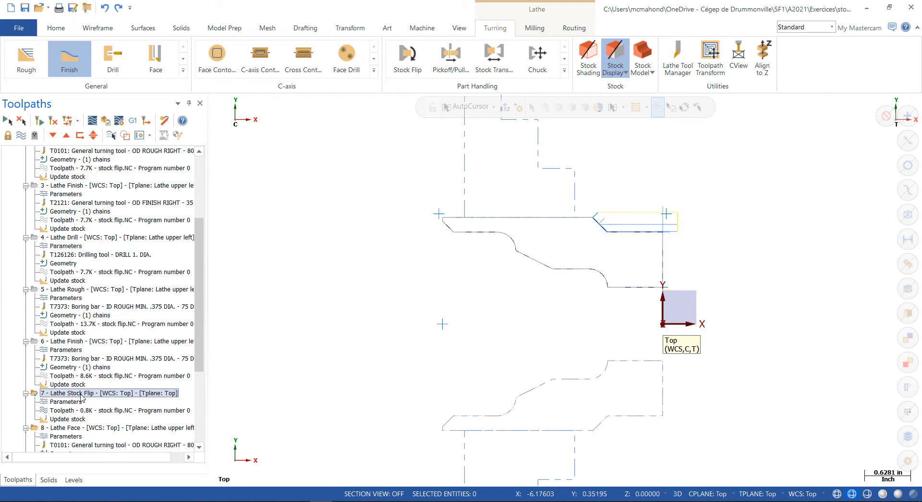
scroll(204, 400, down, 4)
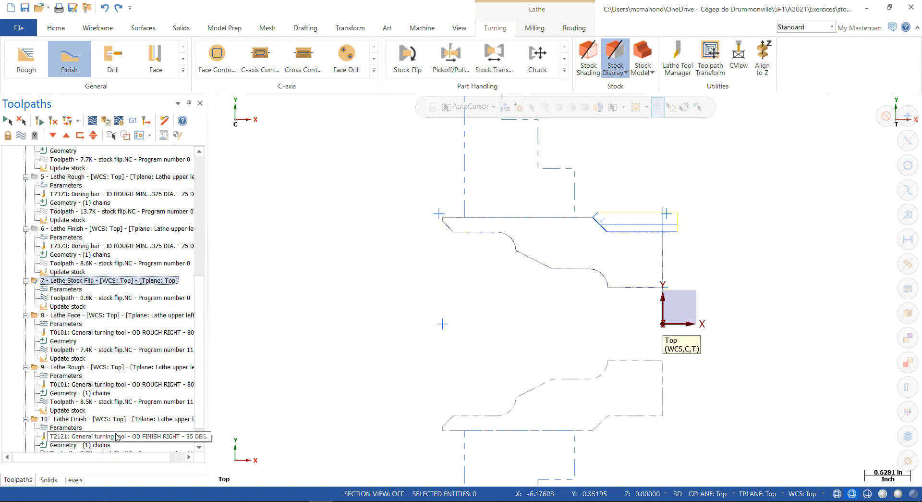
scroll(121, 269, up, 9)
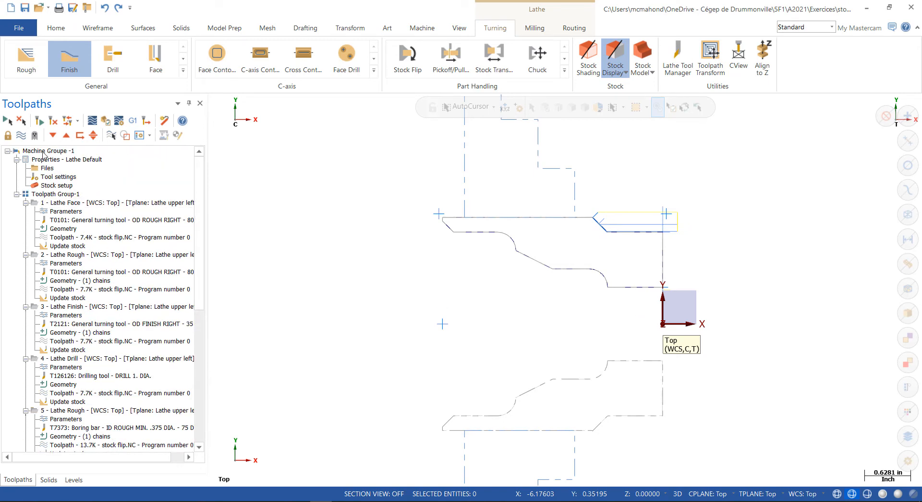
click(46, 168)
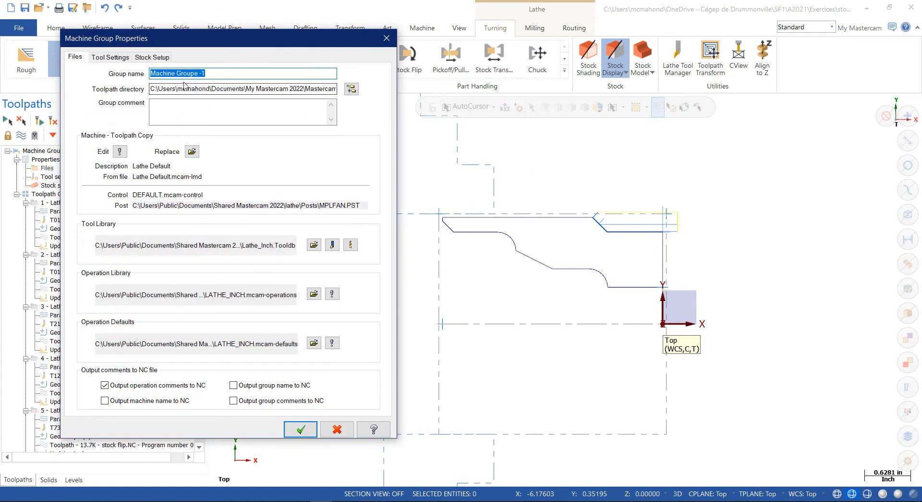
click(116, 59)
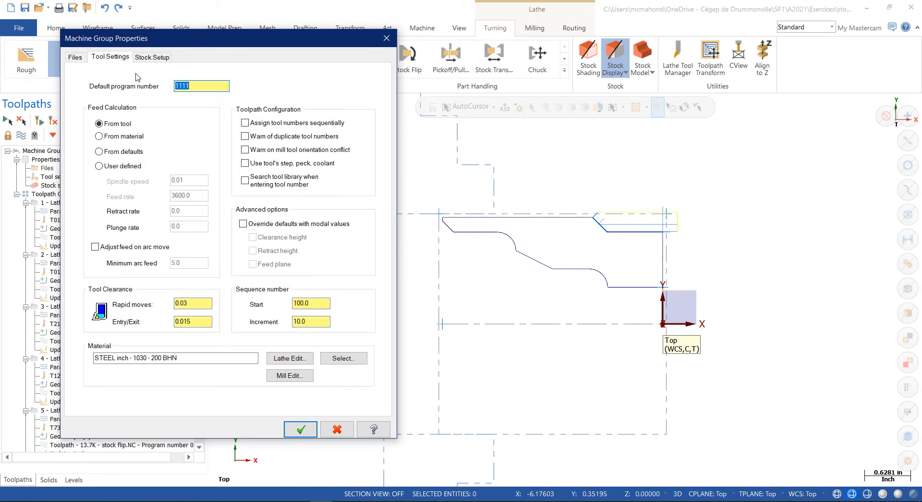
click(198, 85)
double_click(204, 88)
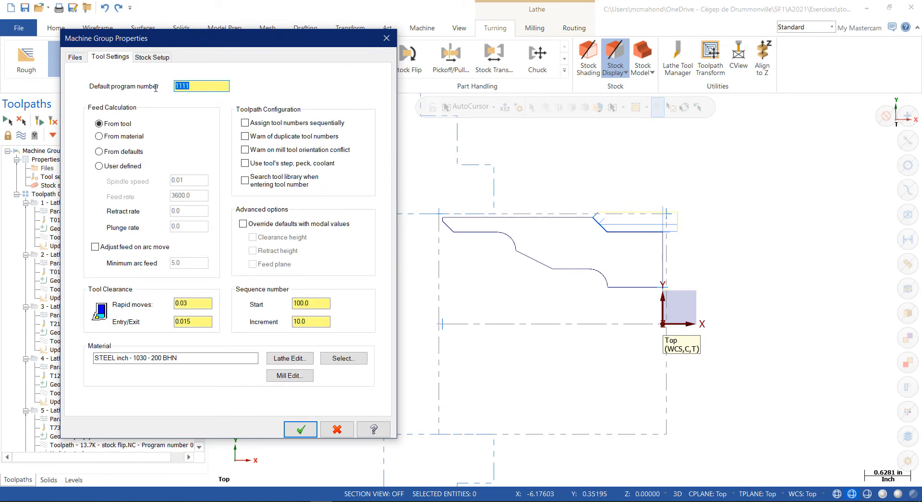
click(301, 429)
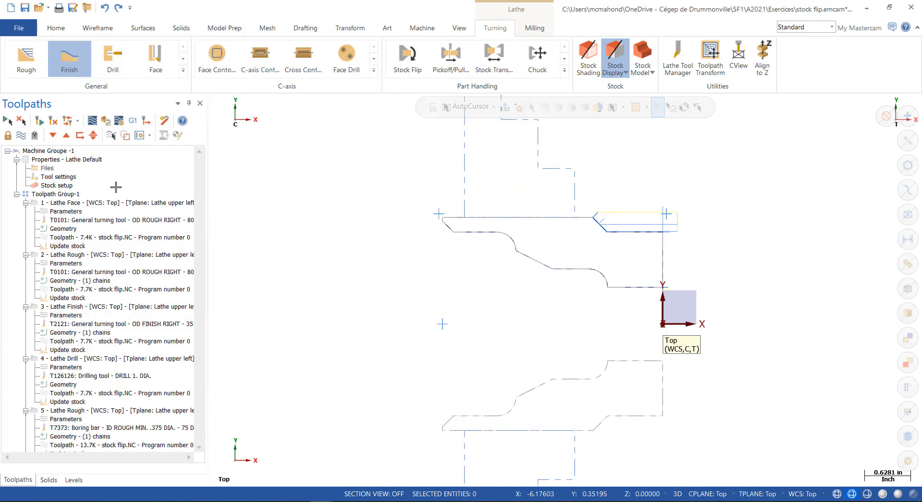
drag(200, 318, 199, 168)
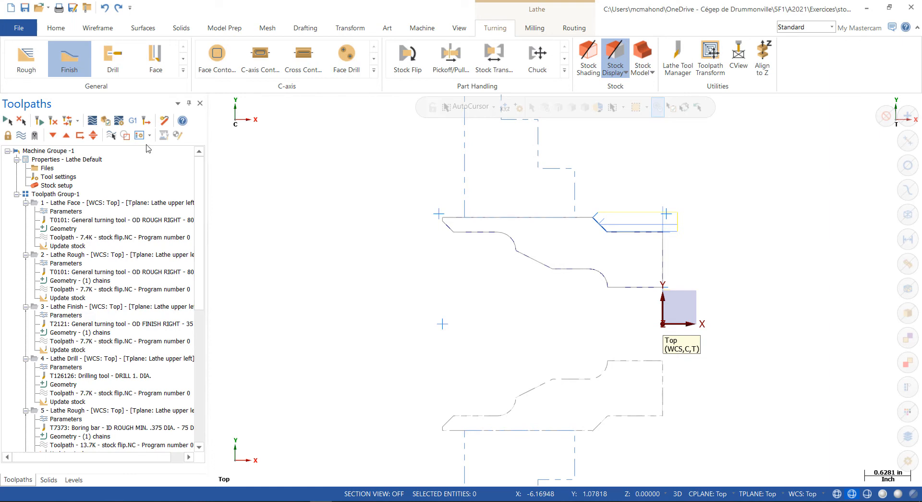
Step: Delete operations 7 to 10, from the Lathe Stock Flip through the last Lathe Finish
scroll(62, 397, down, 10)
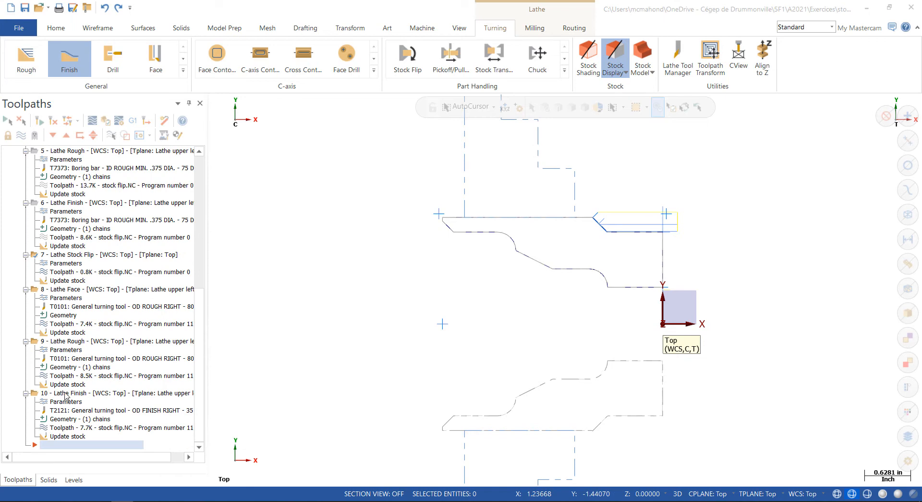
right_click(65, 395)
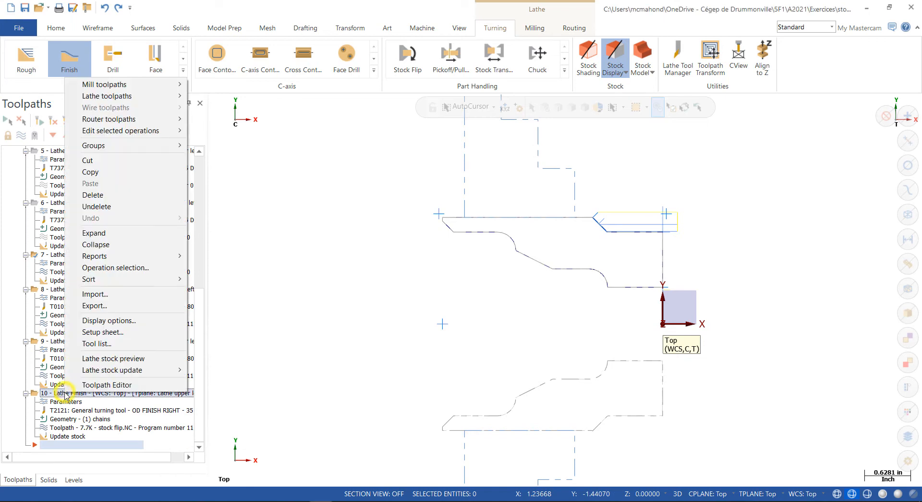
click(92, 197)
click(486, 304)
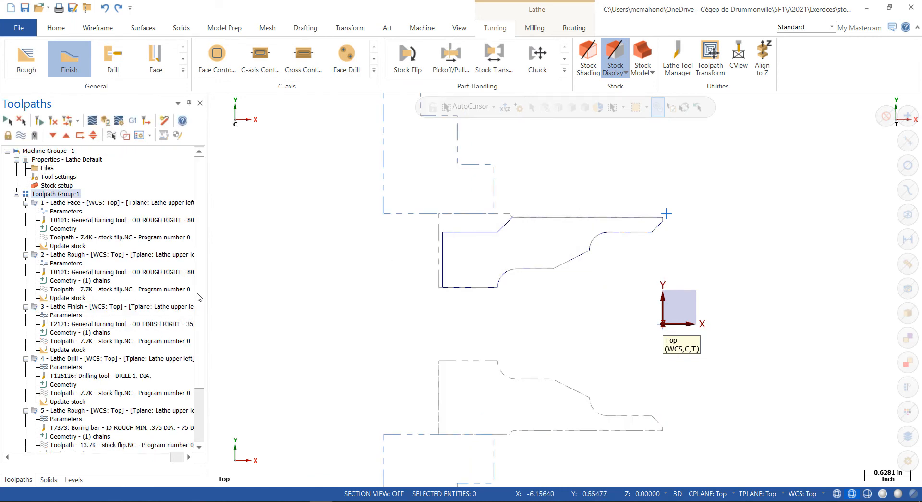
drag(199, 298, 206, 371)
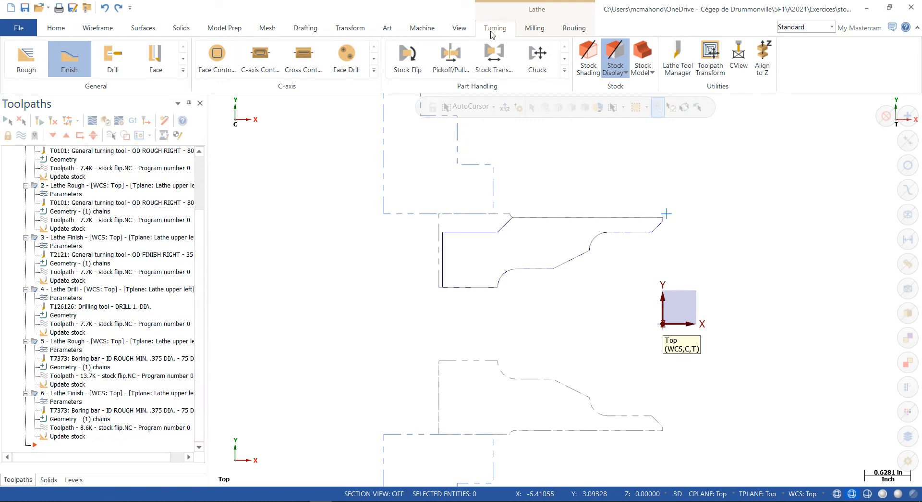
Step: Add a second Lathe Default machine group and rename the original machine group as Montage 1
click(424, 30)
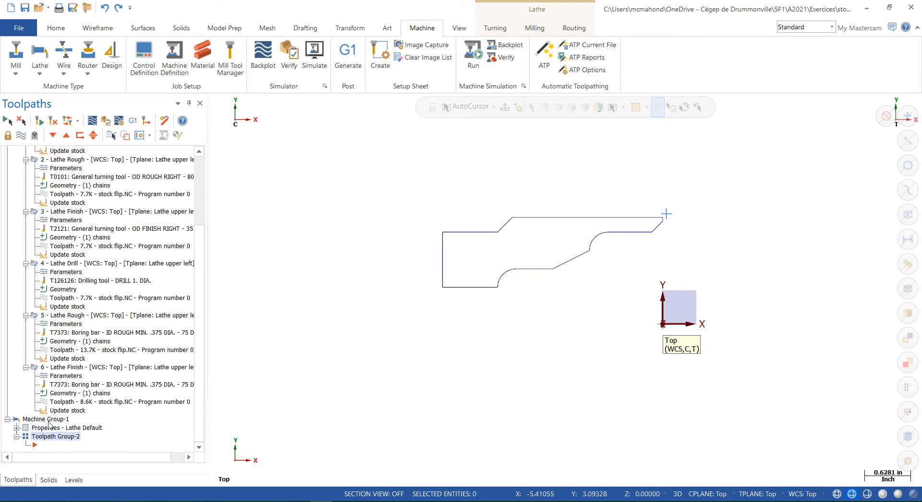
click(48, 421)
right_click(49, 422)
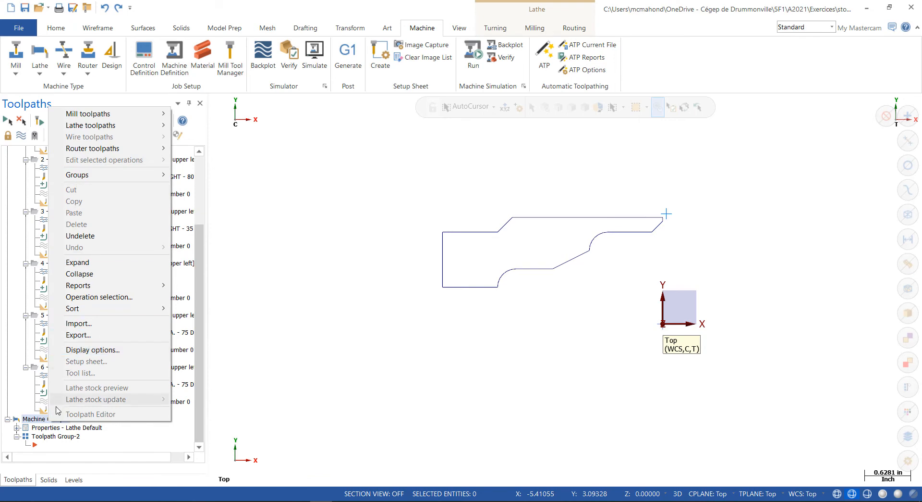
click(37, 419)
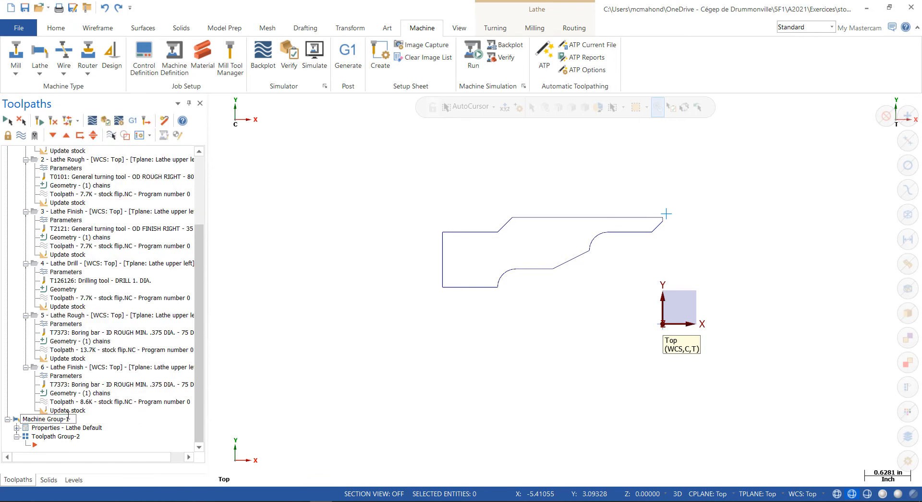
key(Return)
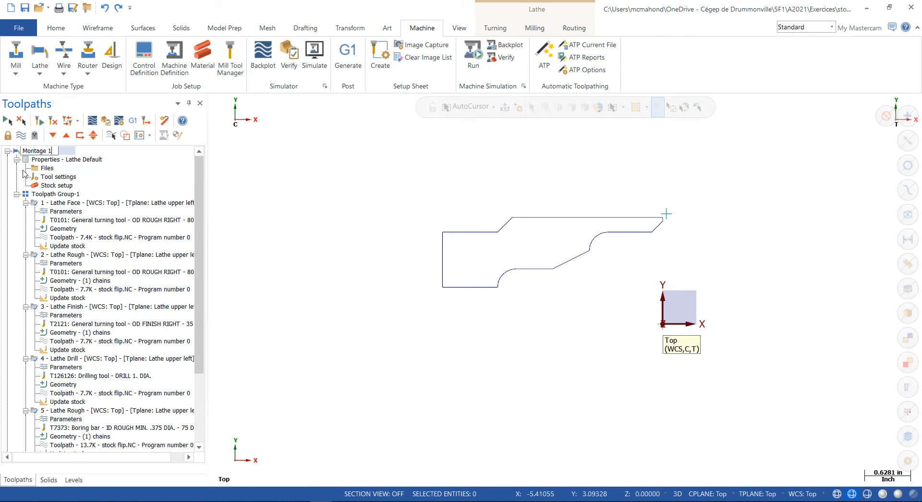
key(Return)
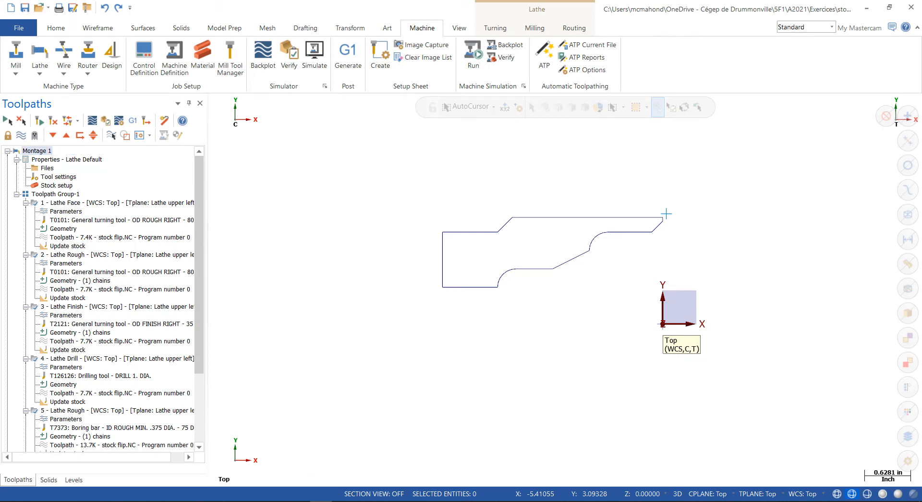
Step: Rename the newly added machine group as Montage 2
scroll(96, 393, down, 4)
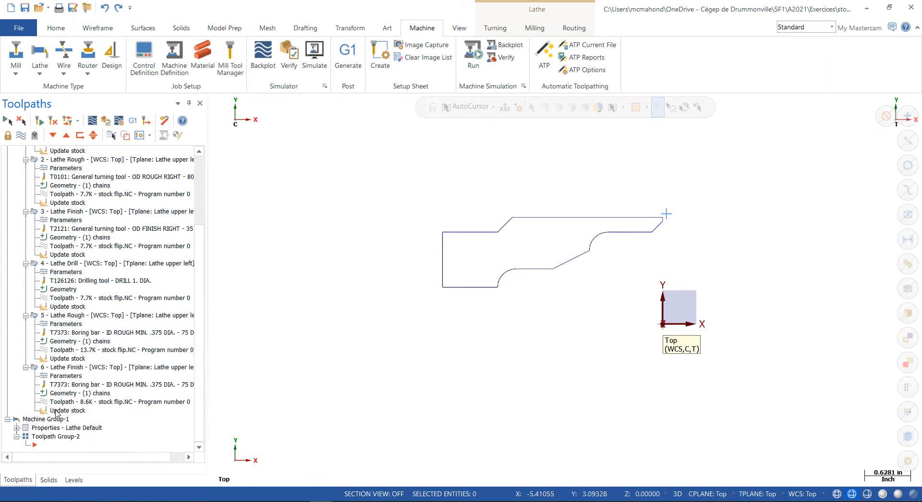
double_click(50, 418)
text(Montage 1)
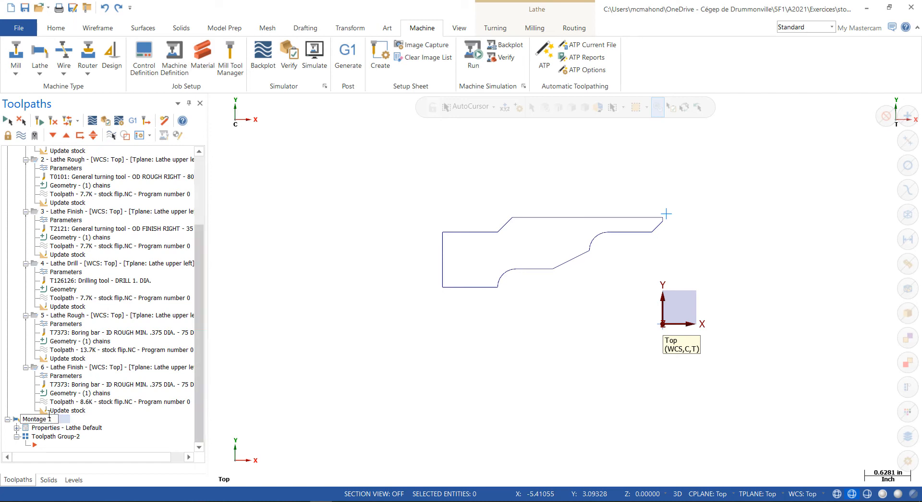
text(2)
click(243, 423)
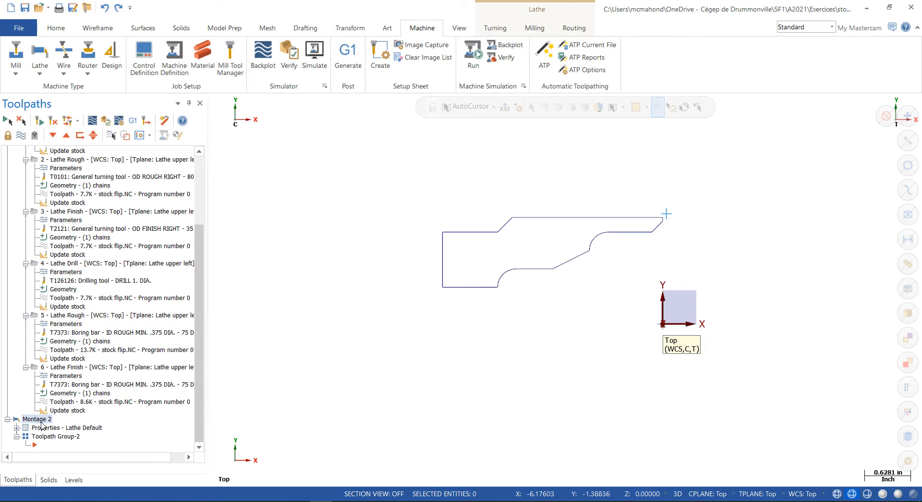
Step: Set a new default program number for the Montage 2 machine group
click(17, 428)
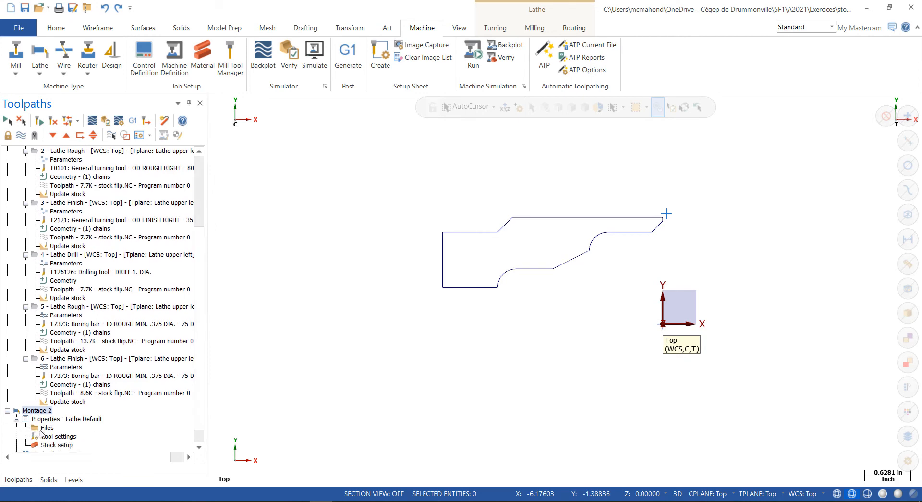
click(47, 427)
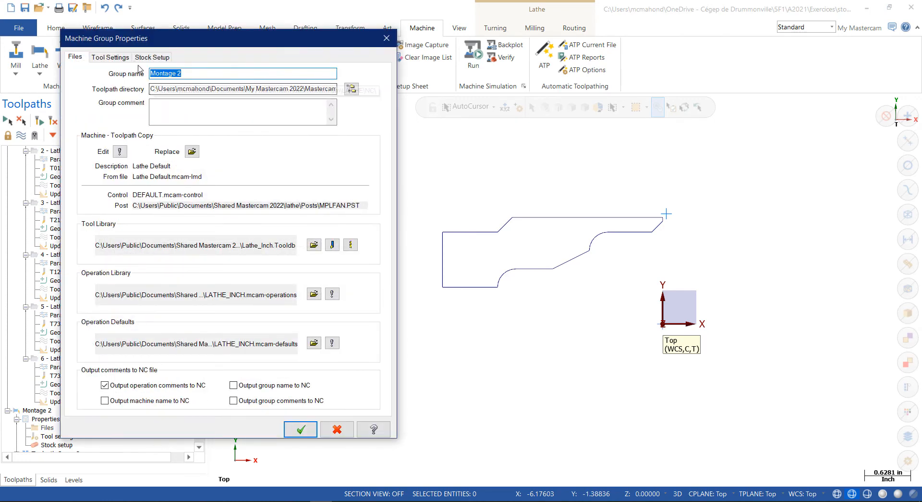
click(110, 57)
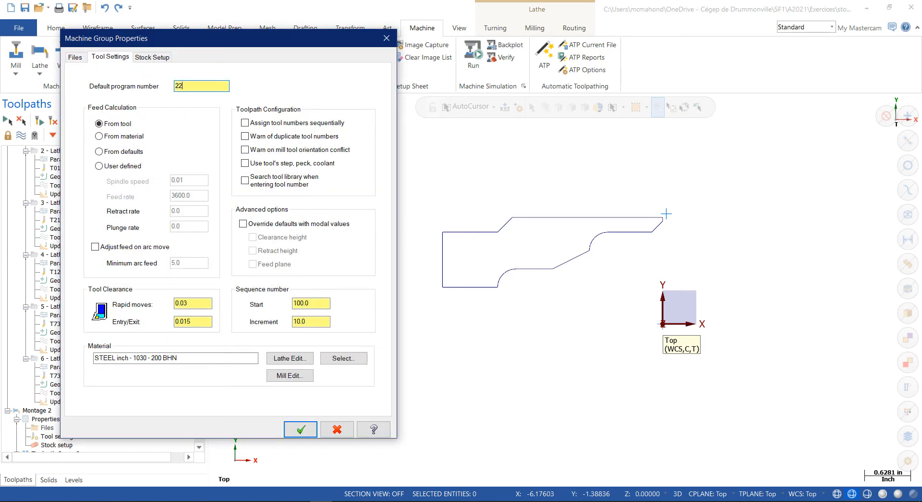
click(300, 428)
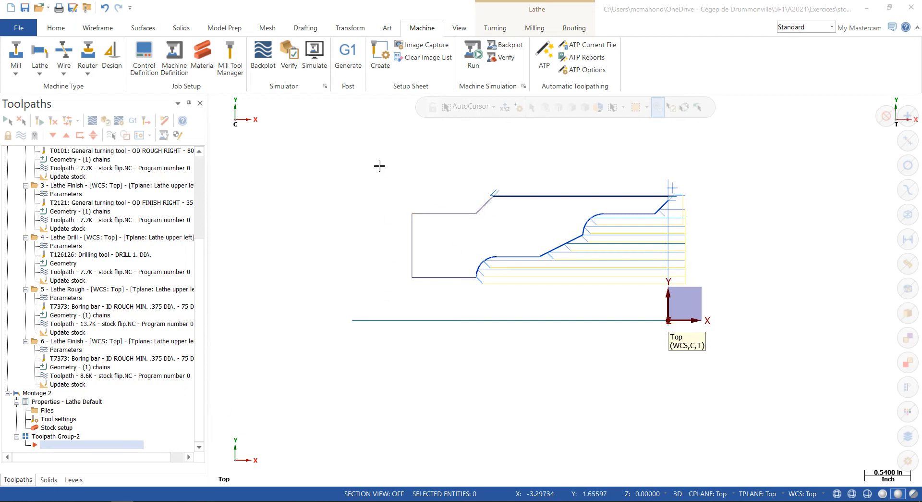
Step: Try to add a Stock Flip operation to Toolpath Group-2 in Montage 2
right_click(56, 444)
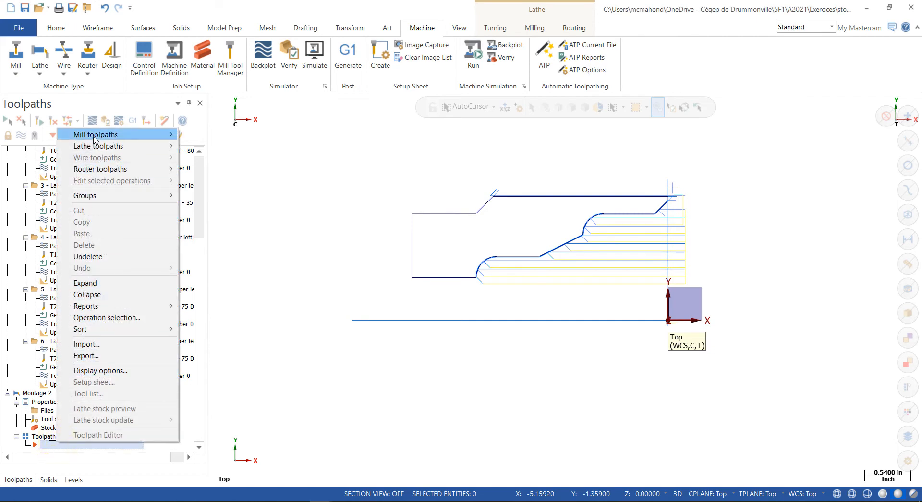
mouse_move(96, 147)
mouse_move(281, 344)
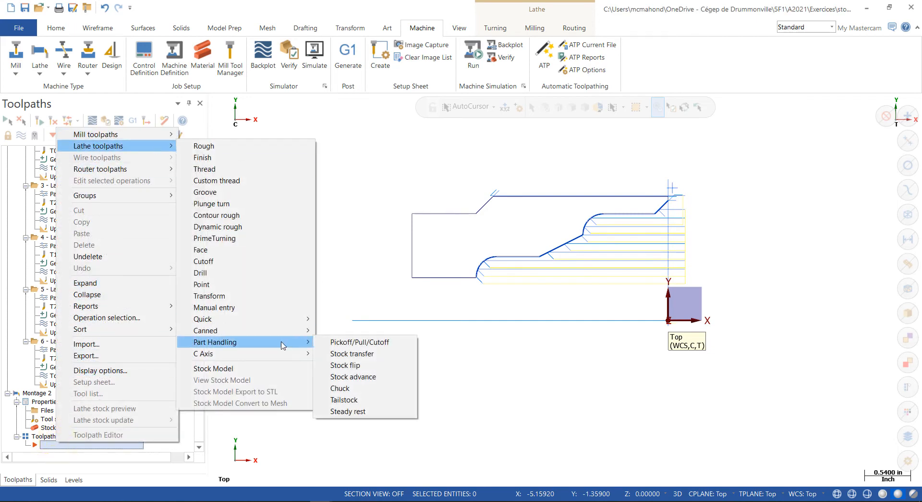
click(339, 364)
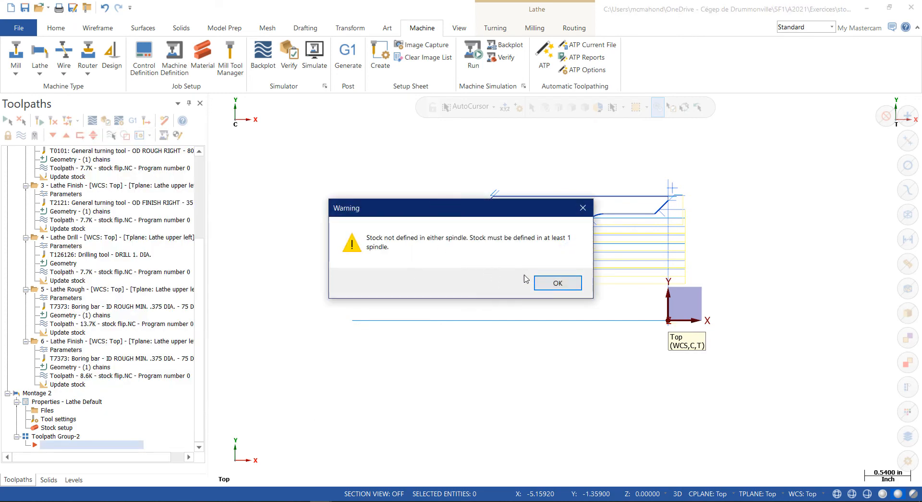
click(558, 282)
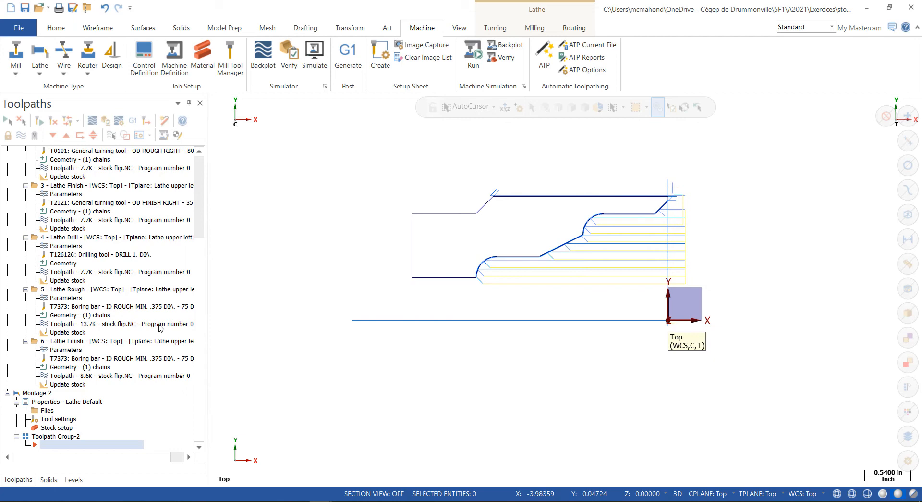
Step: Define Montage 2's left spindle stock as a cylinder with OD 3.0, length 3.0 and an OD margin of 0.05
click(44, 427)
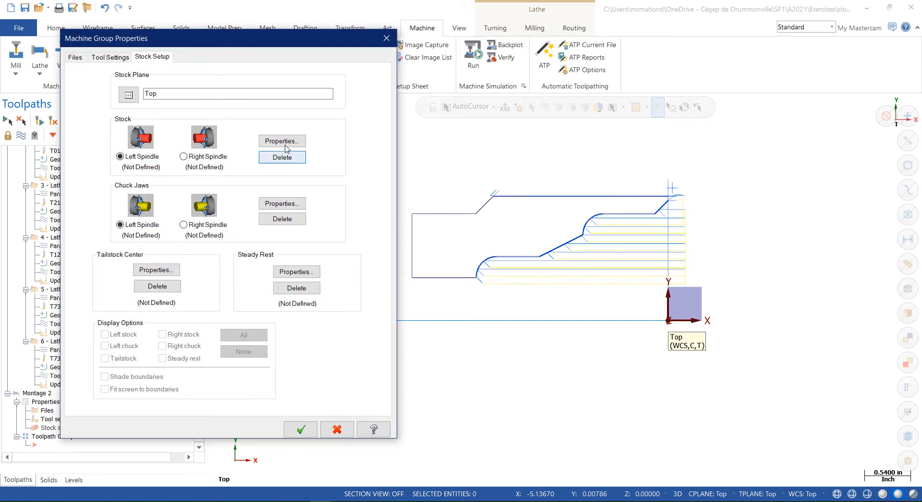
click(292, 149)
double_click(62, 193)
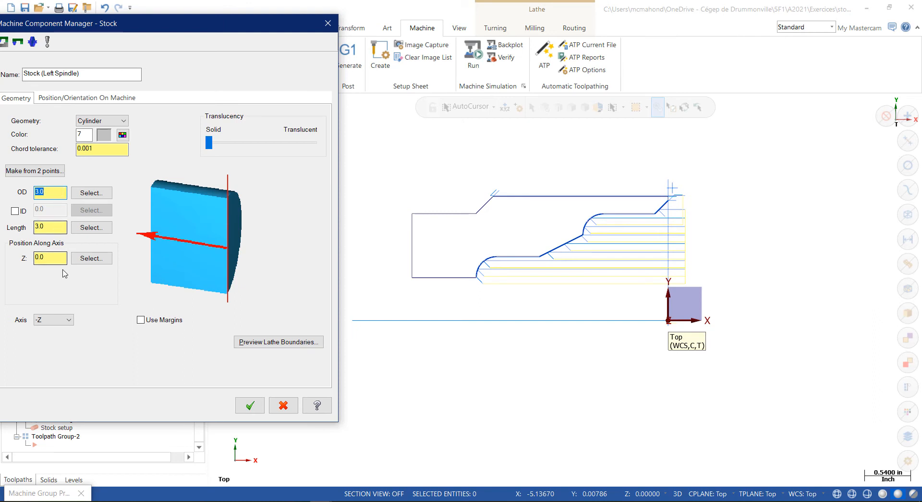
click(140, 320)
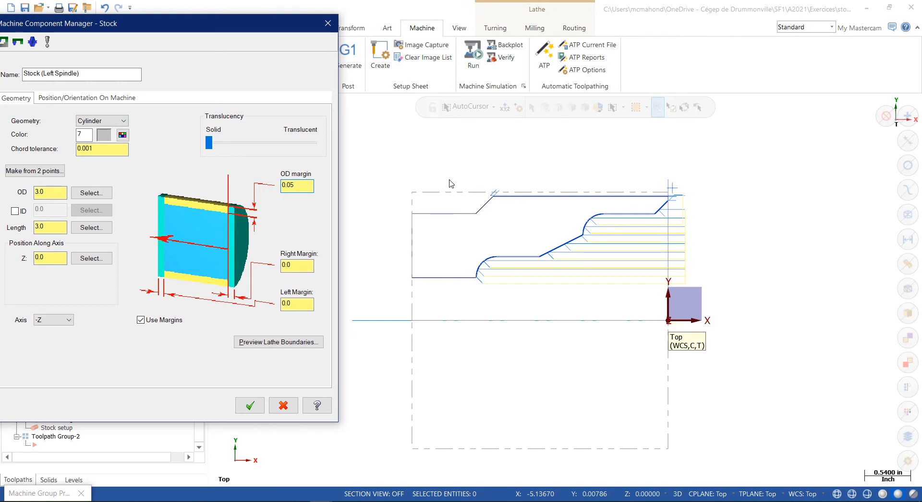
click(298, 268)
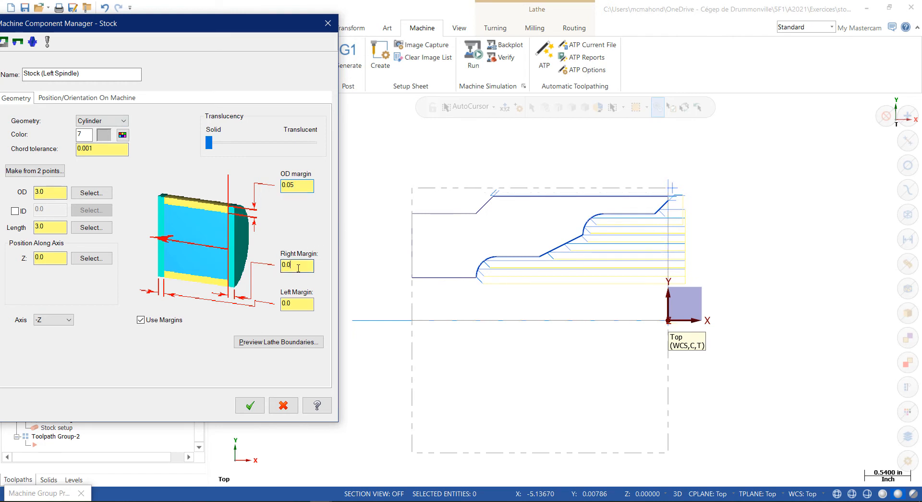
click(295, 304)
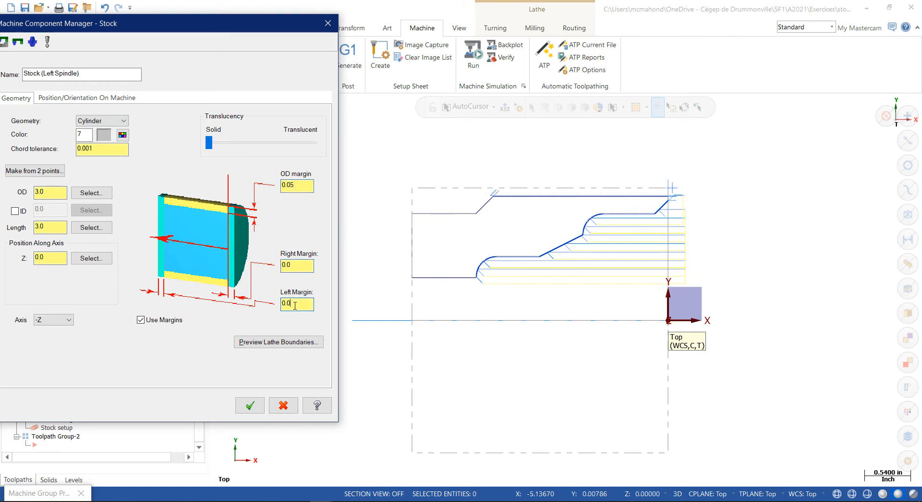
click(250, 405)
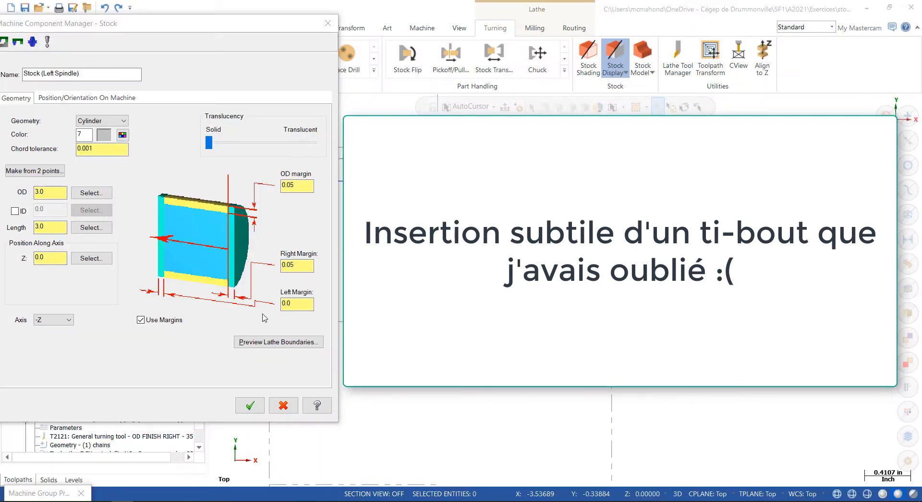
Step: Give Montage 2's left spindle stock an inside diameter of 1 and accept the stock setup
click(15, 211)
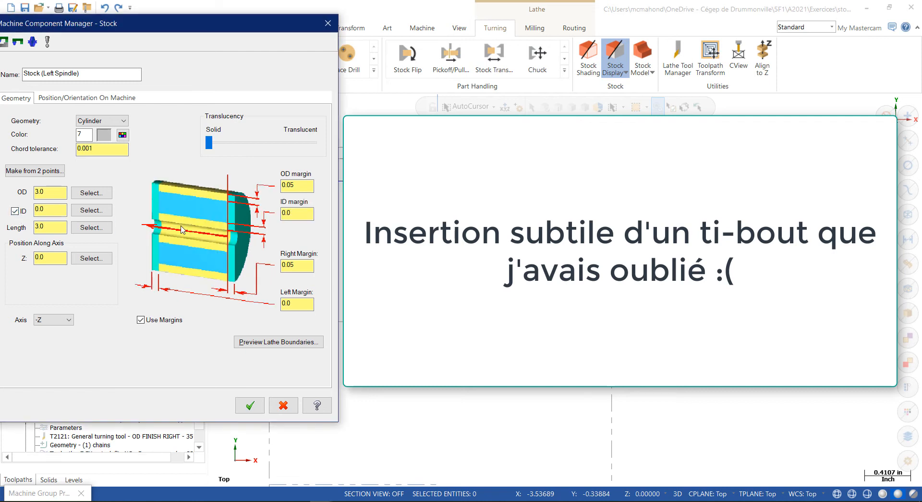
drag(50, 210, 18, 212)
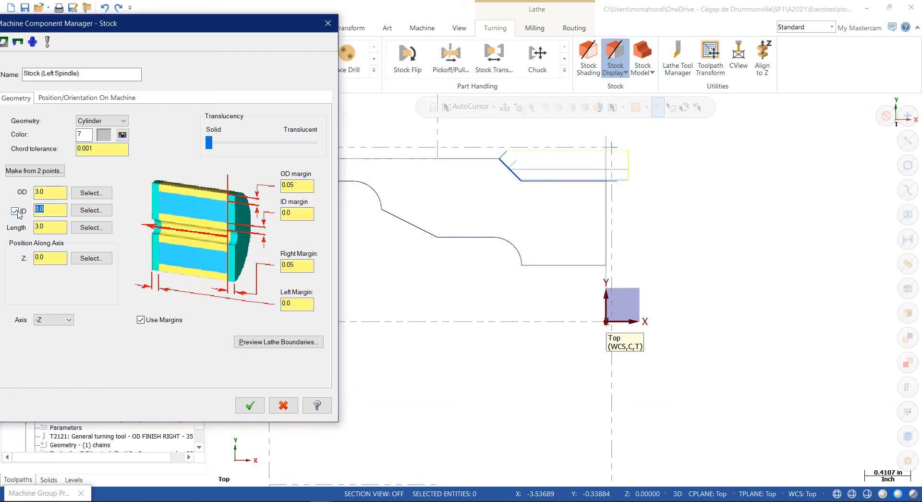
text(1)
click(257, 408)
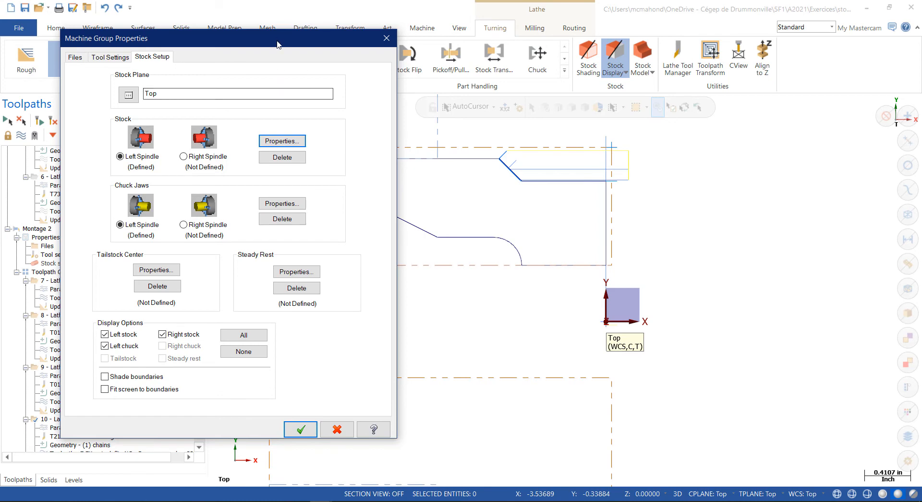
drag(277, 46, 240, 57)
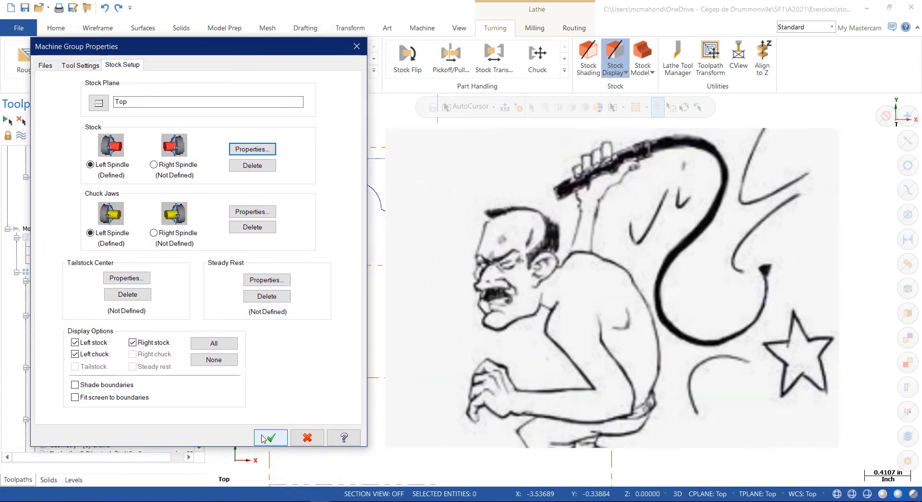
click(263, 437)
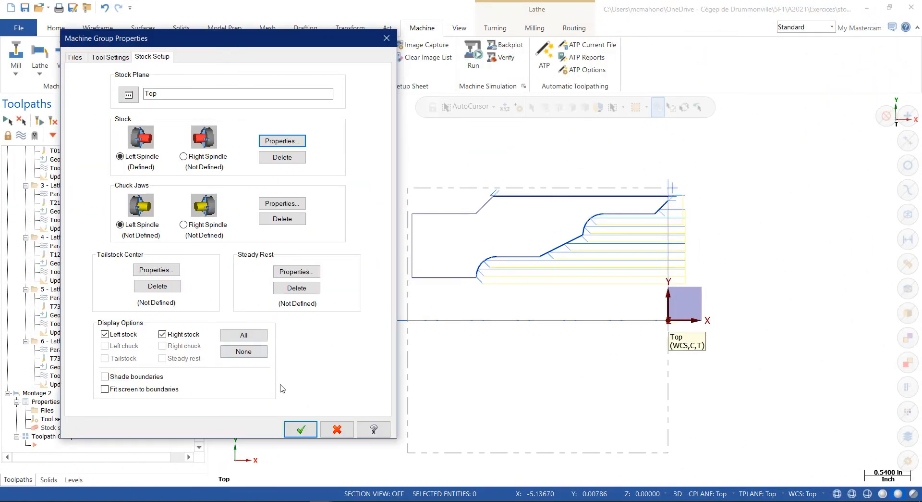
click(302, 428)
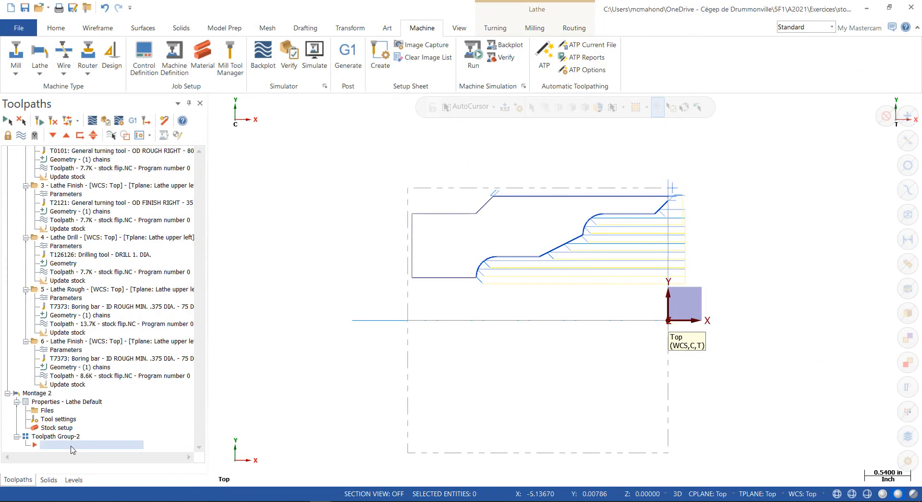
Step: Add a Lathe Stock Flip to Toolpath Group-2 with original position Z 0.0 and transferred position Z -3.0, picked from the part's ends
right_click(66, 444)
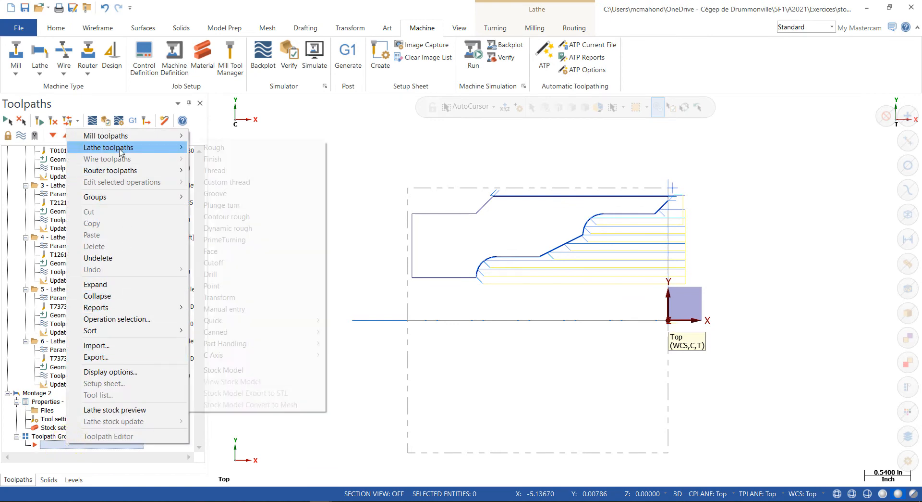
mouse_move(120, 148)
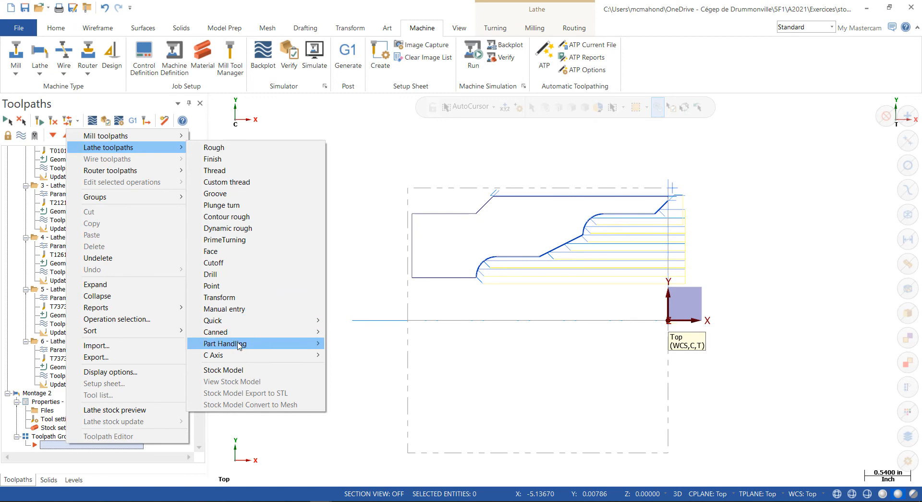
mouse_move(239, 344)
click(356, 366)
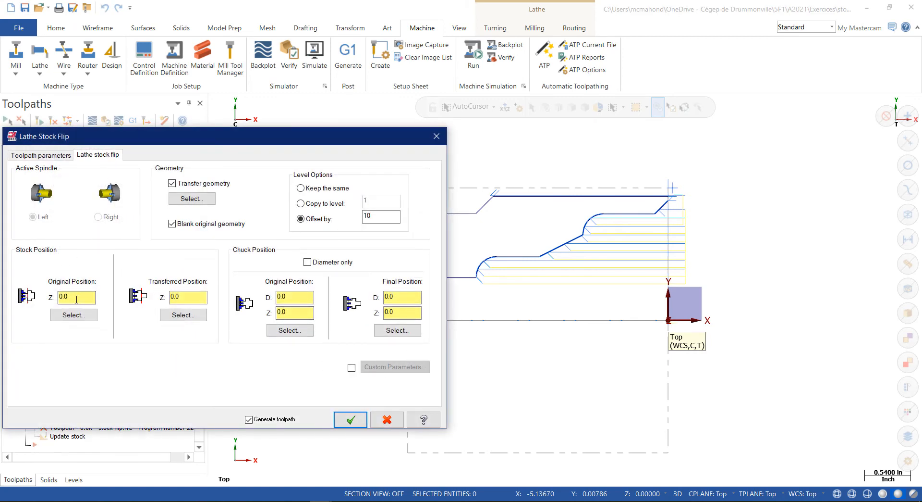
click(73, 315)
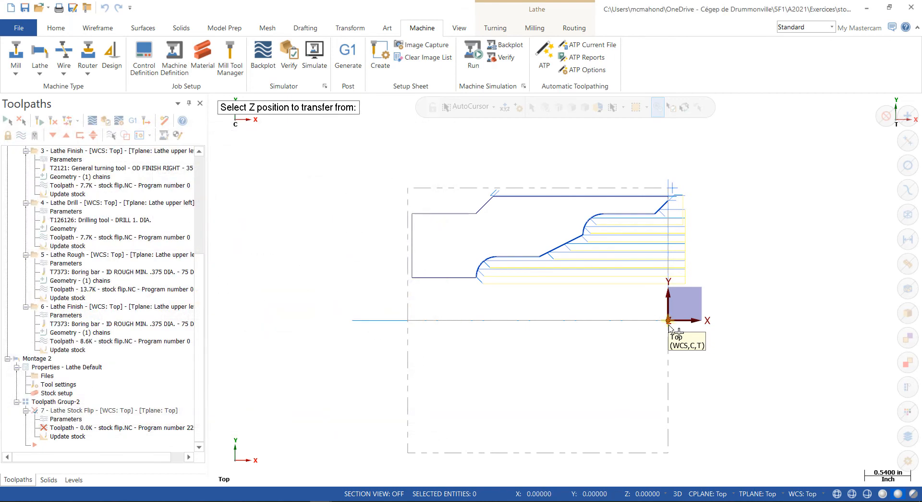
click(670, 325)
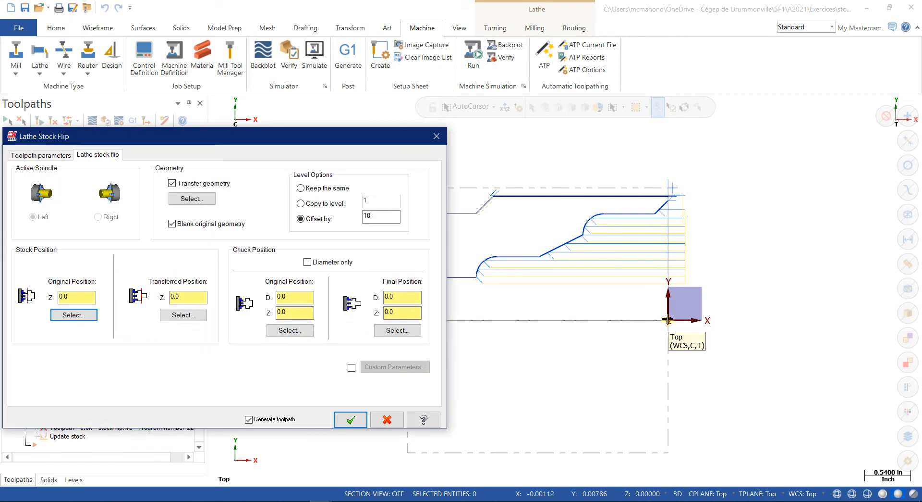
click(182, 315)
click(414, 279)
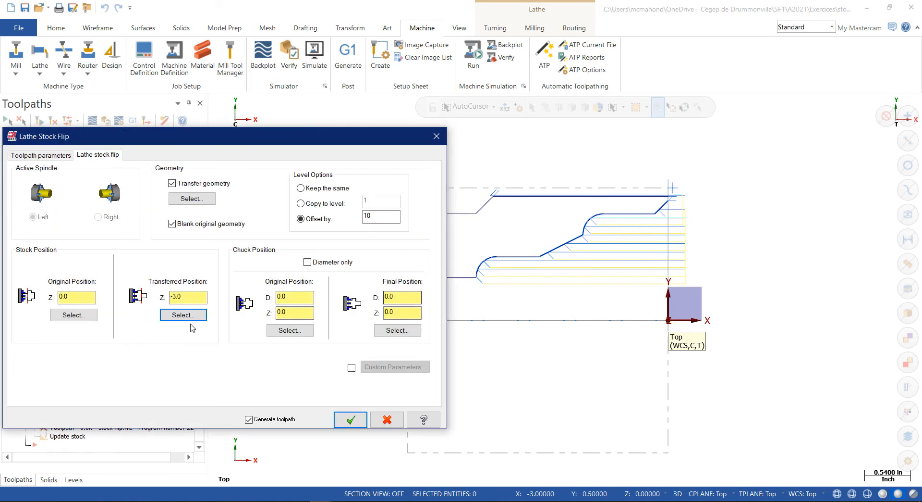
Step: Select the whole part profile as the geometry to transfer and generate the stock flip
click(351, 419)
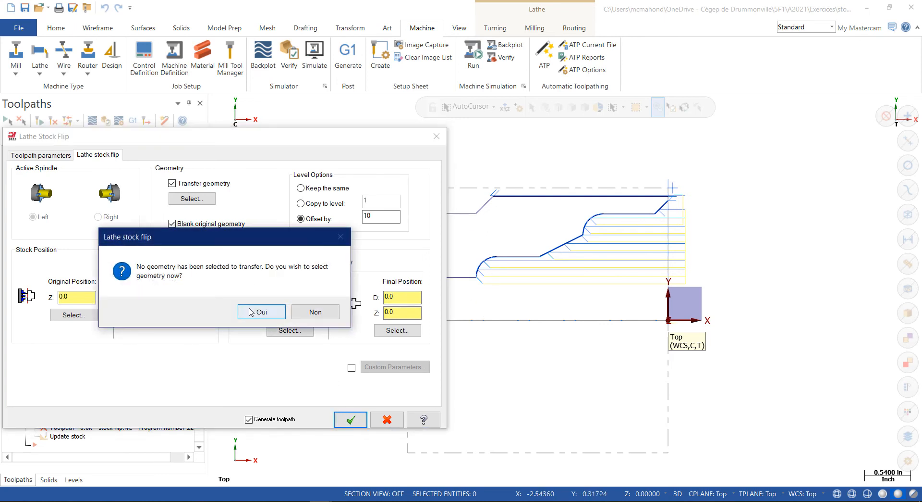
click(250, 312)
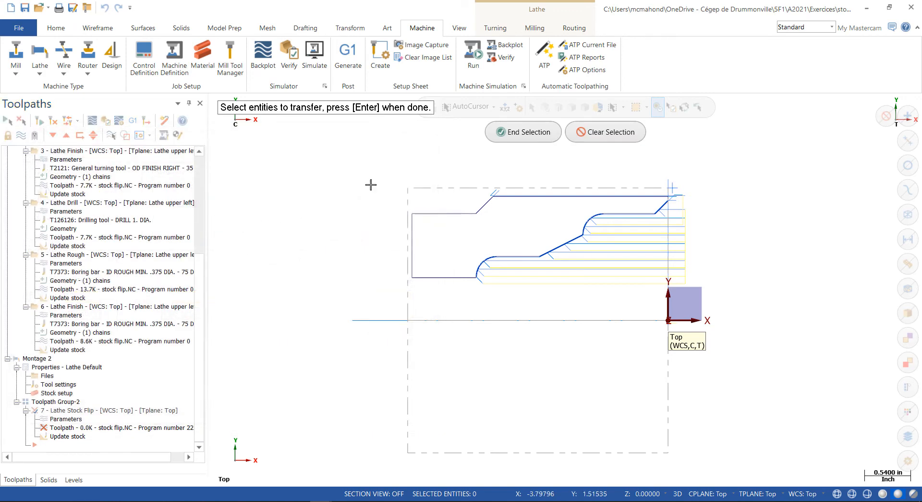
drag(371, 184, 725, 318)
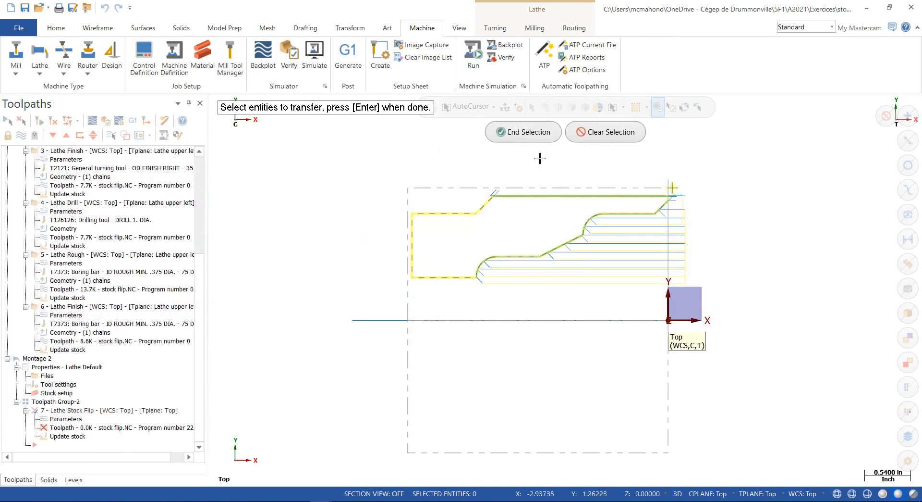
click(526, 132)
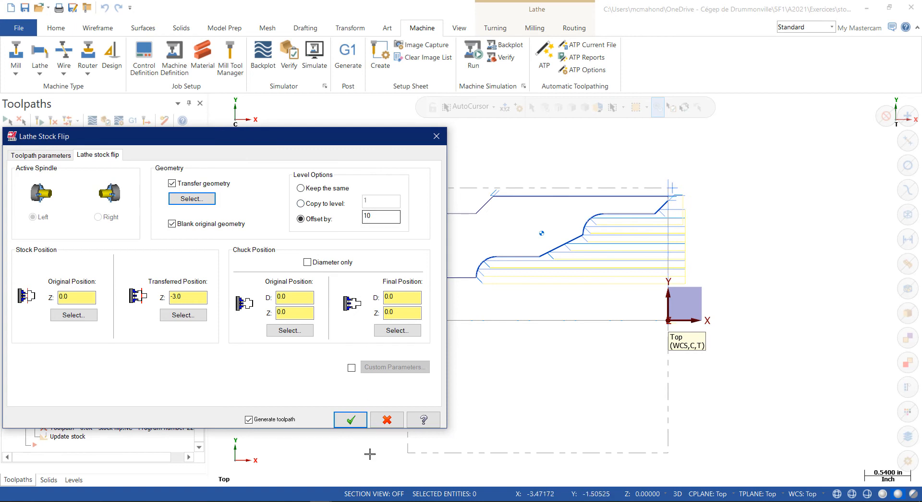
click(353, 420)
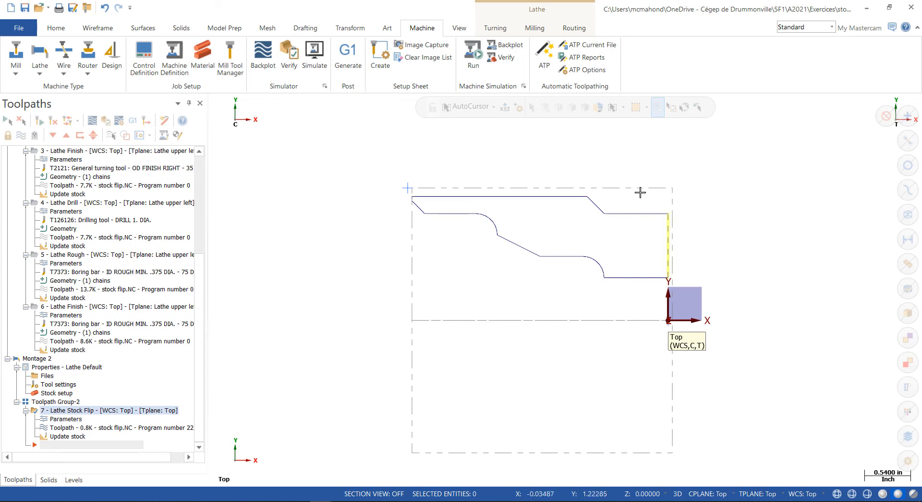
Step: Check the level list for the transferred geometry, widening the name column to read the full level names
click(76, 478)
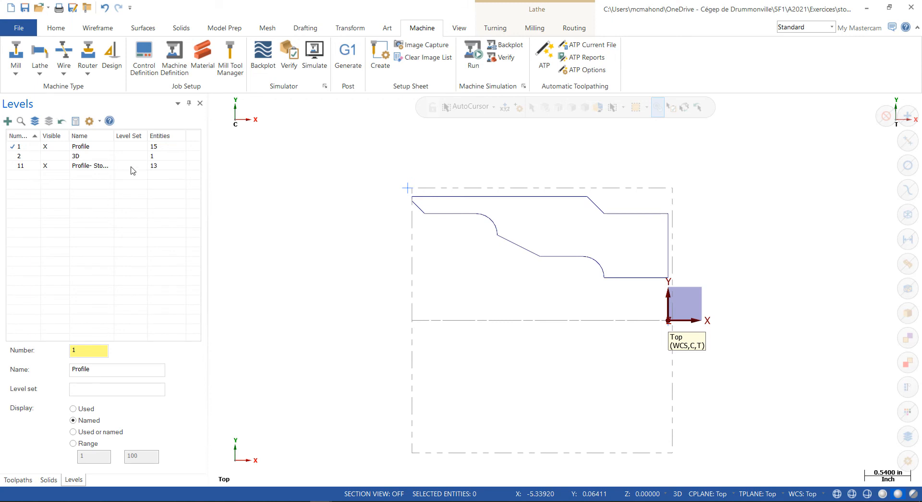
drag(114, 135, 142, 134)
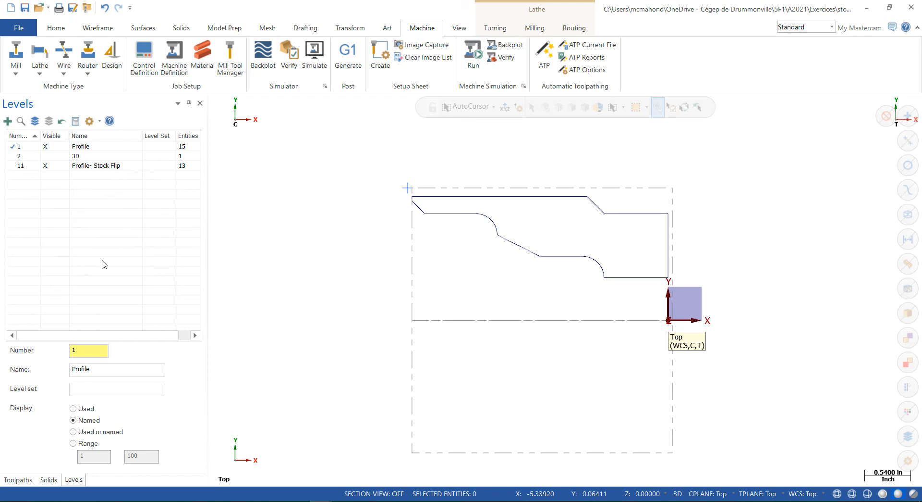
click(17, 479)
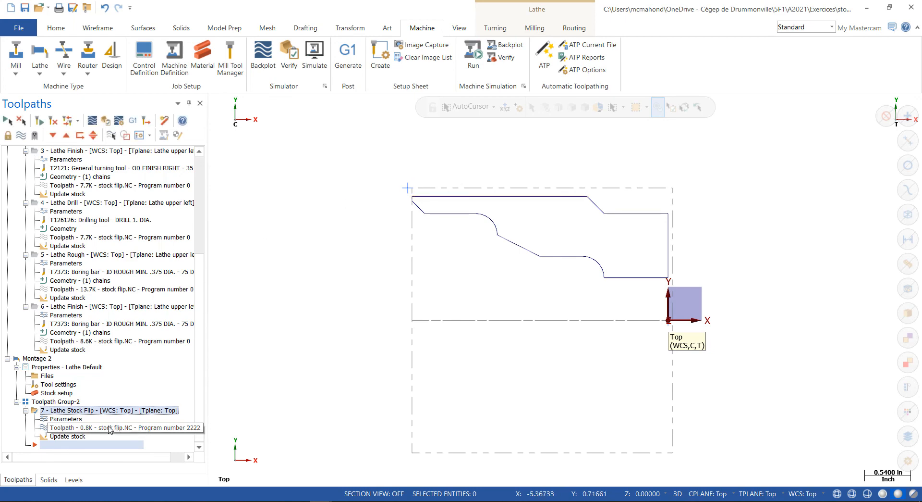
Step: Position Montage 2's left spindle chuck jaws at diameter 2.9 and Z -1.5 in the stock setup
click(61, 393)
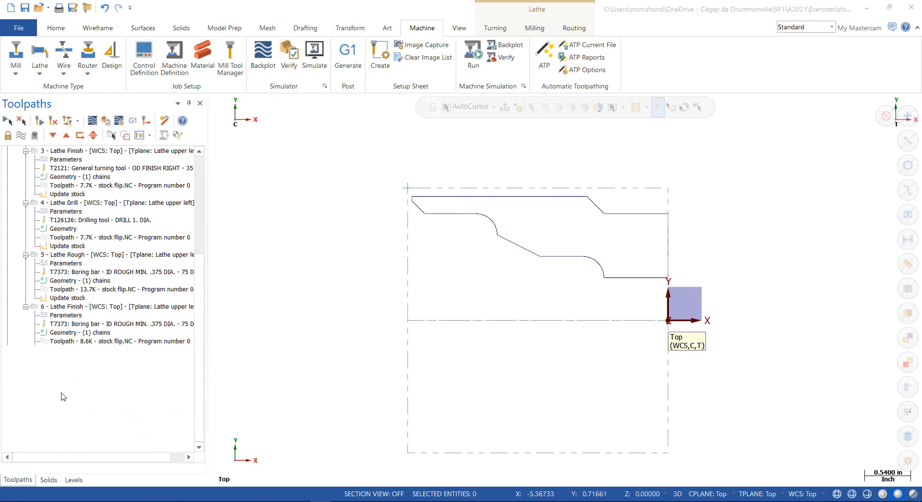
click(281, 203)
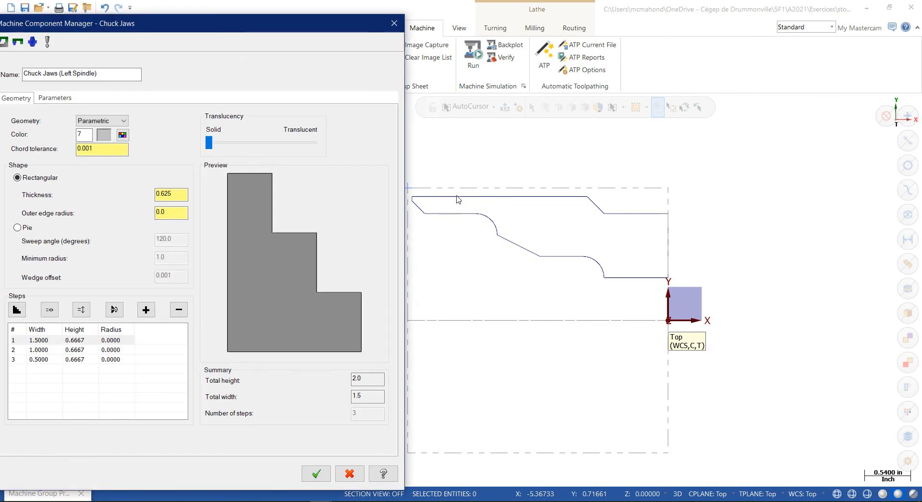
click(65, 98)
drag(101, 293, 56, 294)
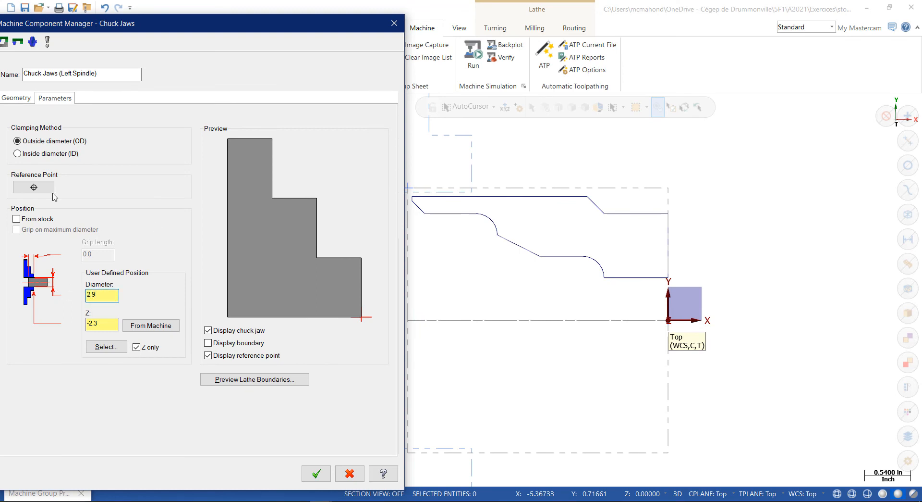
click(109, 320)
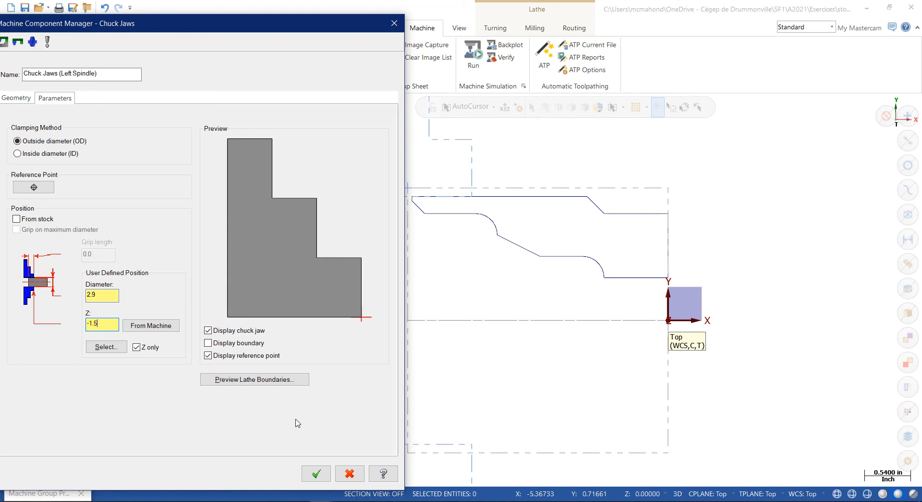
click(315, 474)
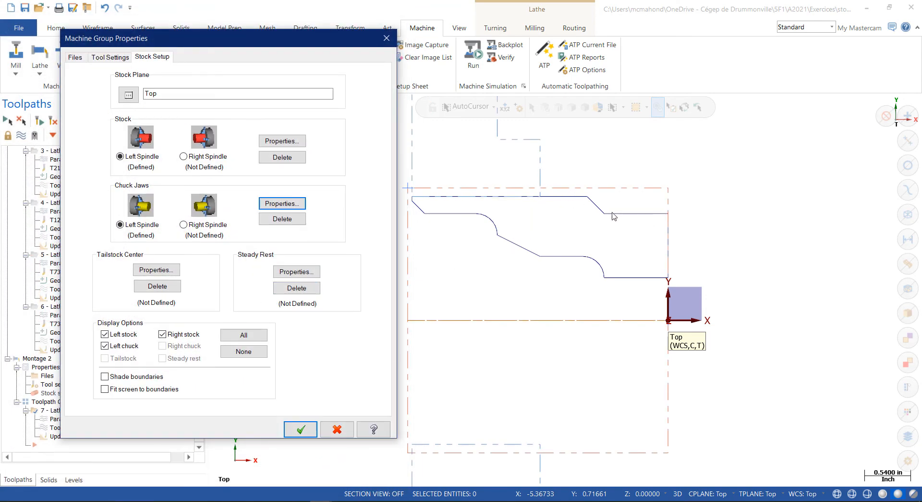
click(301, 431)
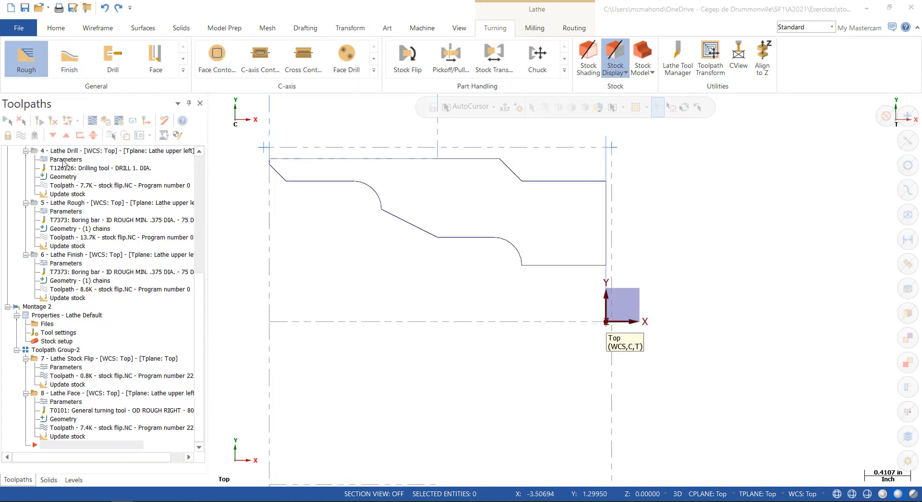
Step: Create a Lathe Rough toolpath along the flipped profile's front outer diameter and chamfer using tool T0101 OD ROUGH RIGHT - 80 DEG
click(37, 72)
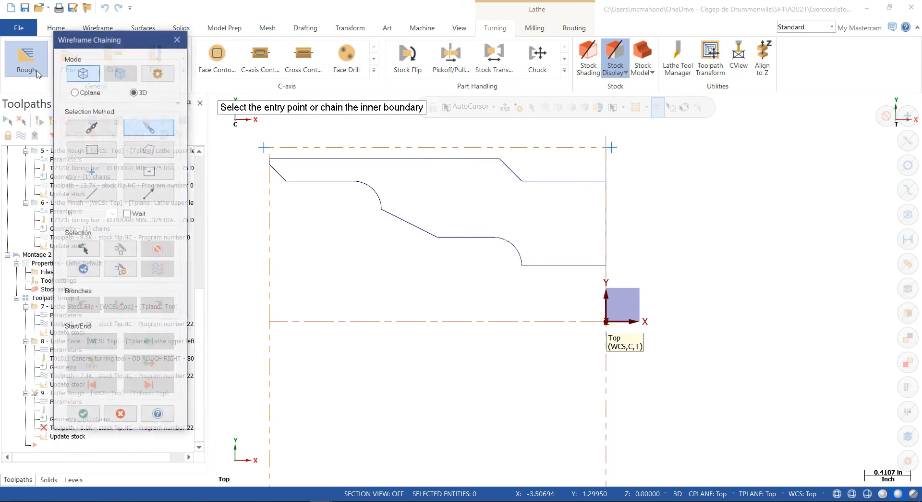
mouse_move(104, 38)
mouse_down()
mouse_move(244, 42)
mouse_move(107, 46)
mouse_up()
click(594, 184)
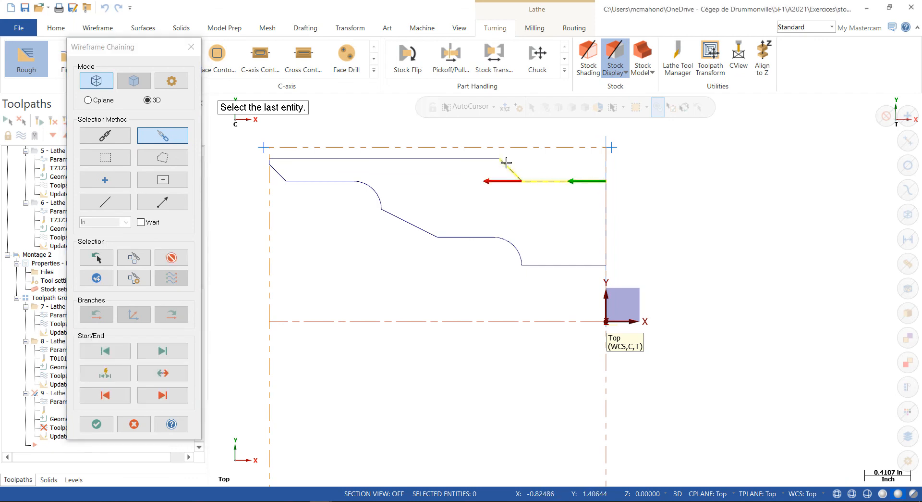
click(503, 162)
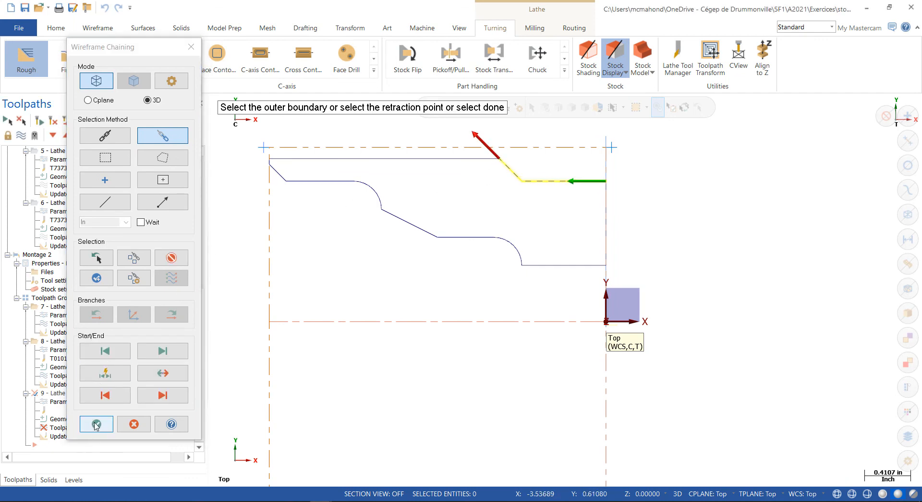
click(97, 424)
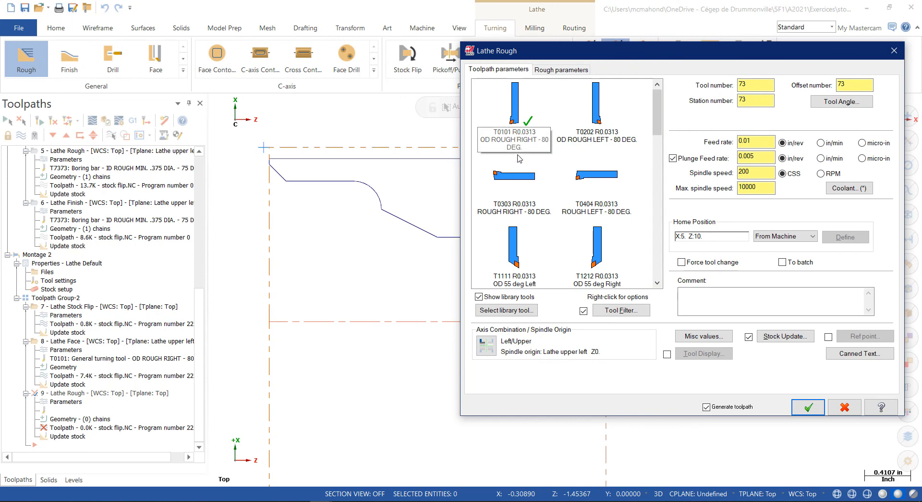
click(518, 124)
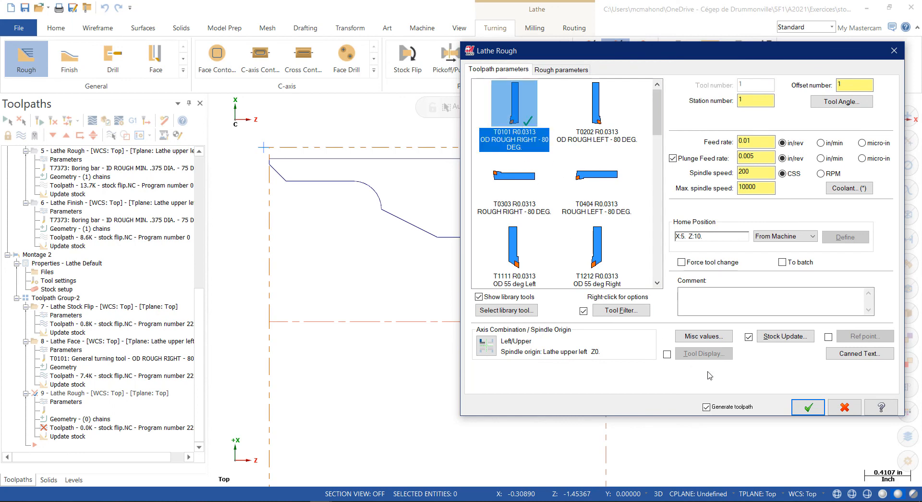
click(801, 406)
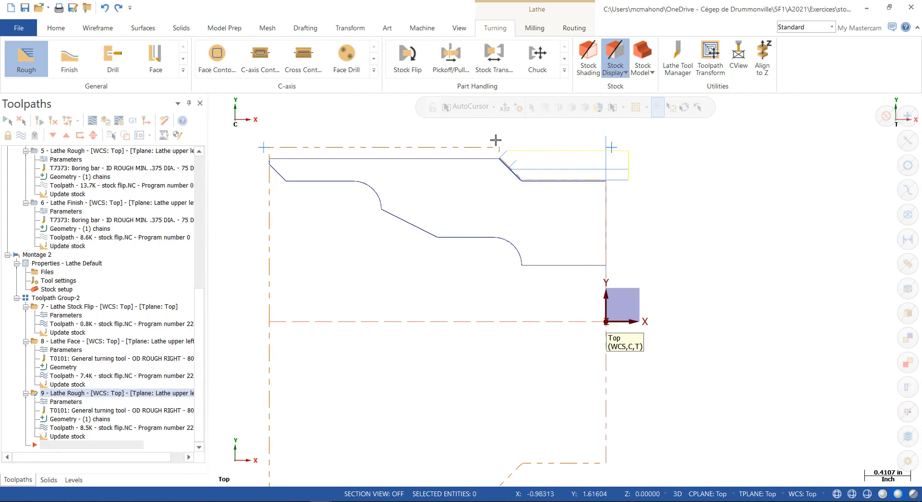
Step: Start a Lathe Finish toolpath in Montage 2, reusing the last chain along the front outer diameter and chamfer
click(72, 63)
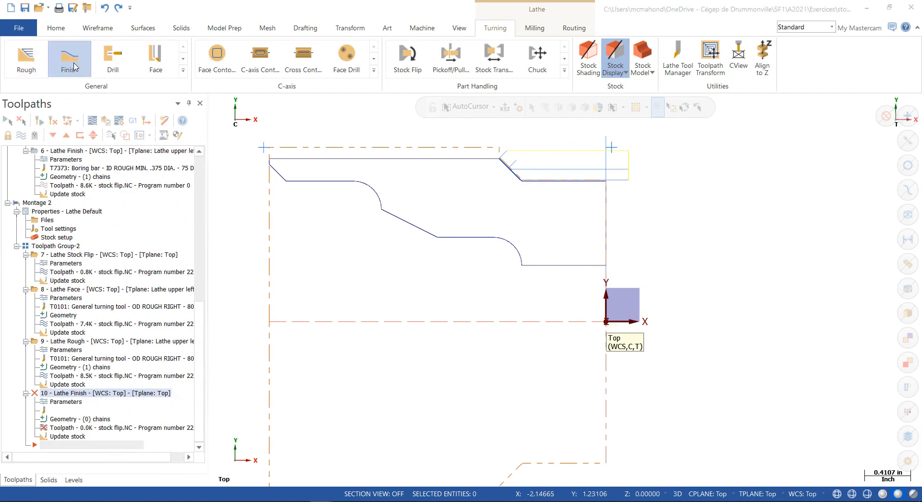
click(97, 258)
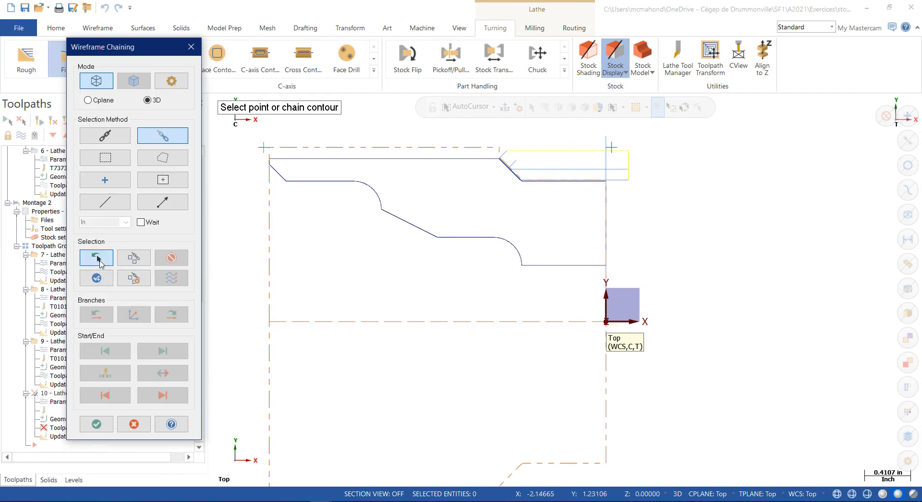
click(110, 424)
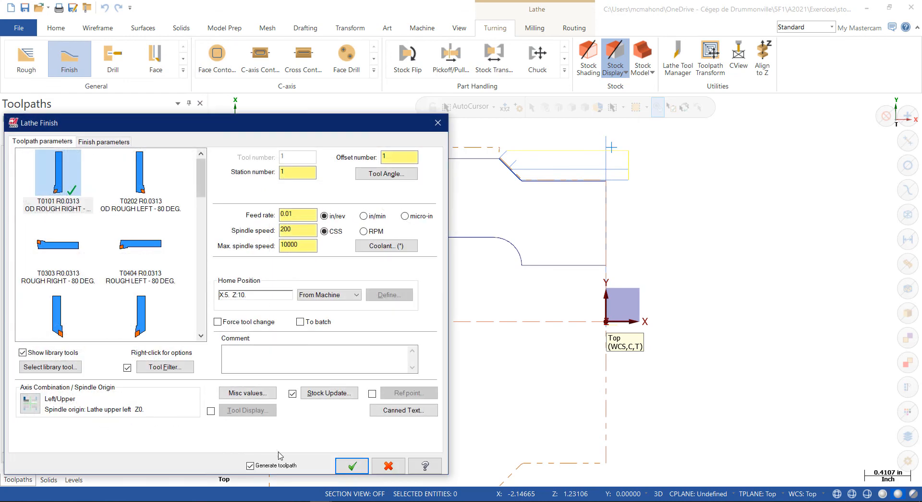
Step: Assign tool T2121 OD FINISH RIGHT - 35 DEG. to the finish operation and generate its toolpath
scroll(66, 292, down, 3)
click(65, 294)
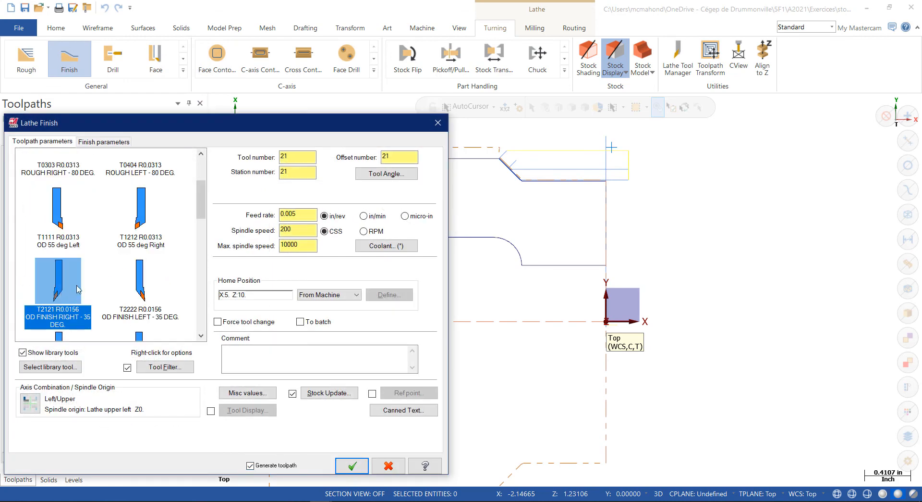
scroll(79, 286, down, 1)
scroll(79, 286, up, 4)
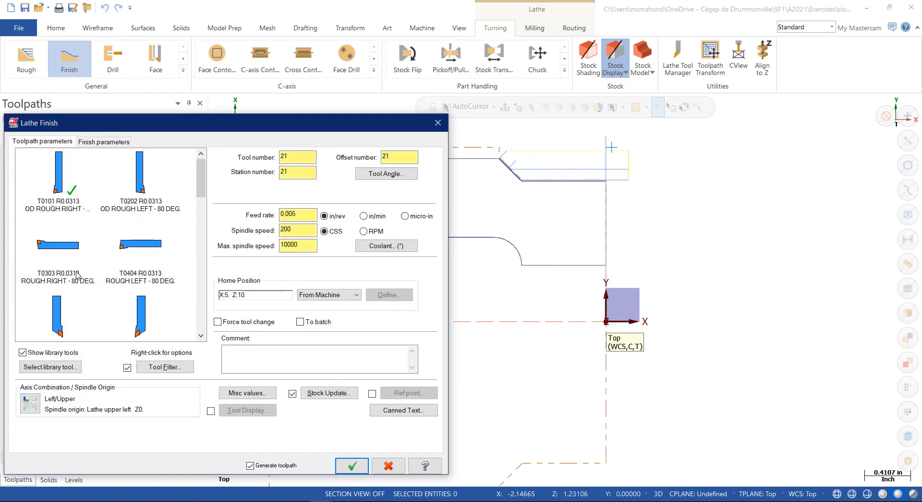
scroll(55, 197, down, 3)
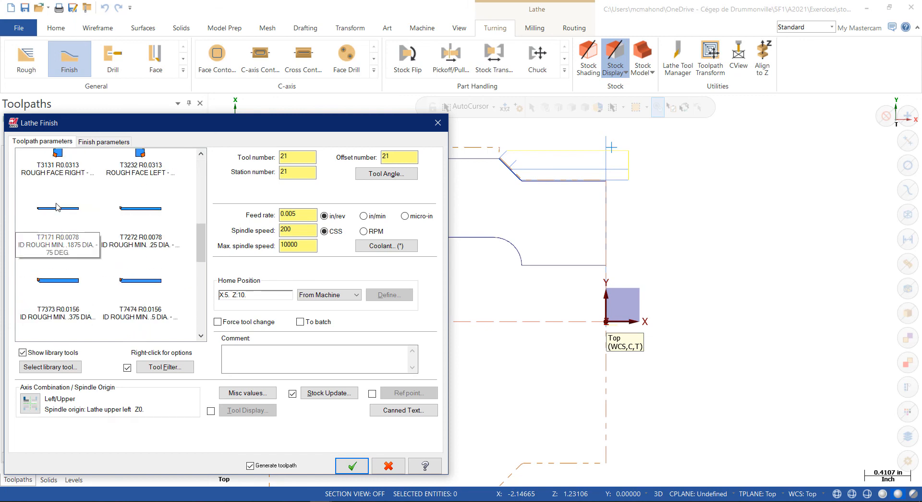
double_click(57, 187)
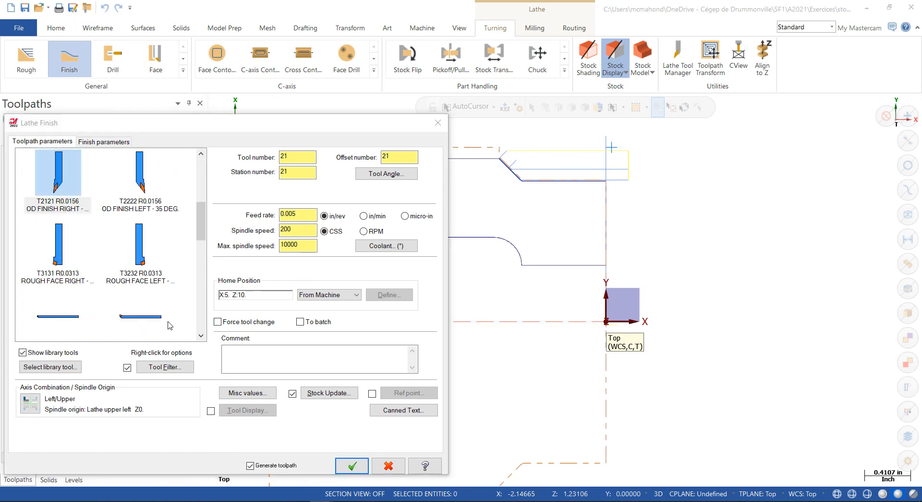
click(371, 369)
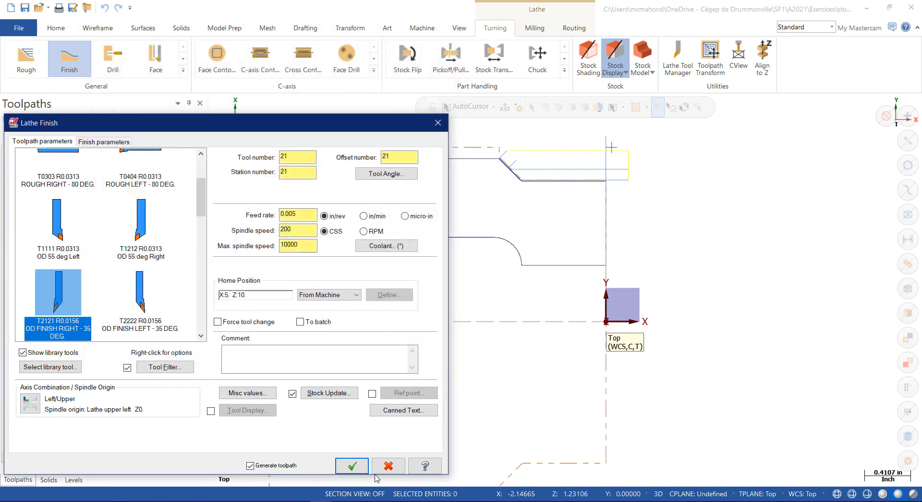
click(353, 465)
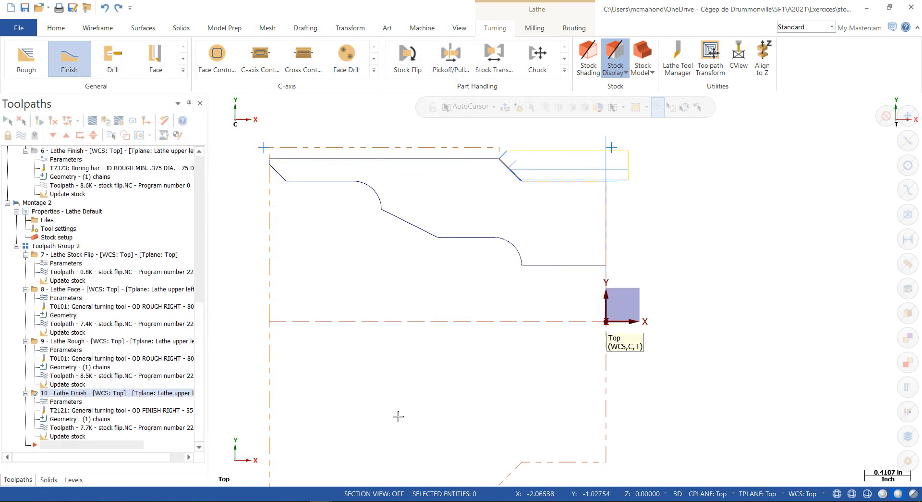
drag(201, 356, 205, 380)
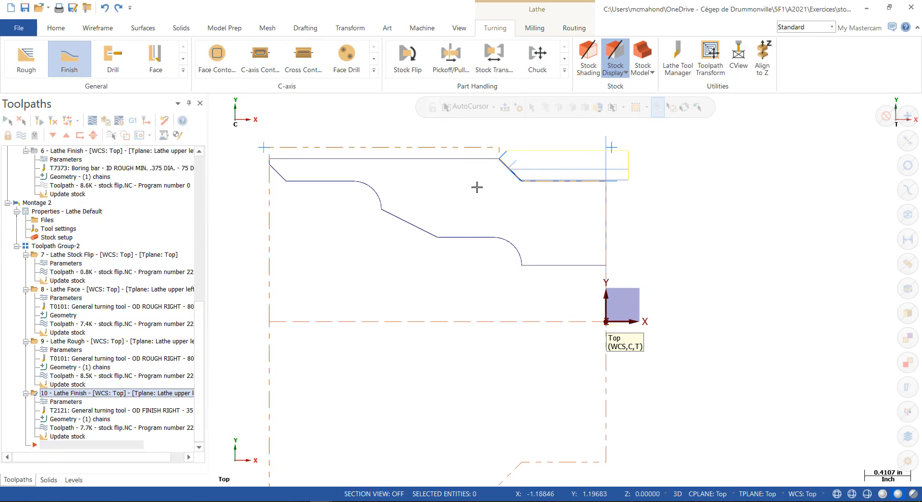